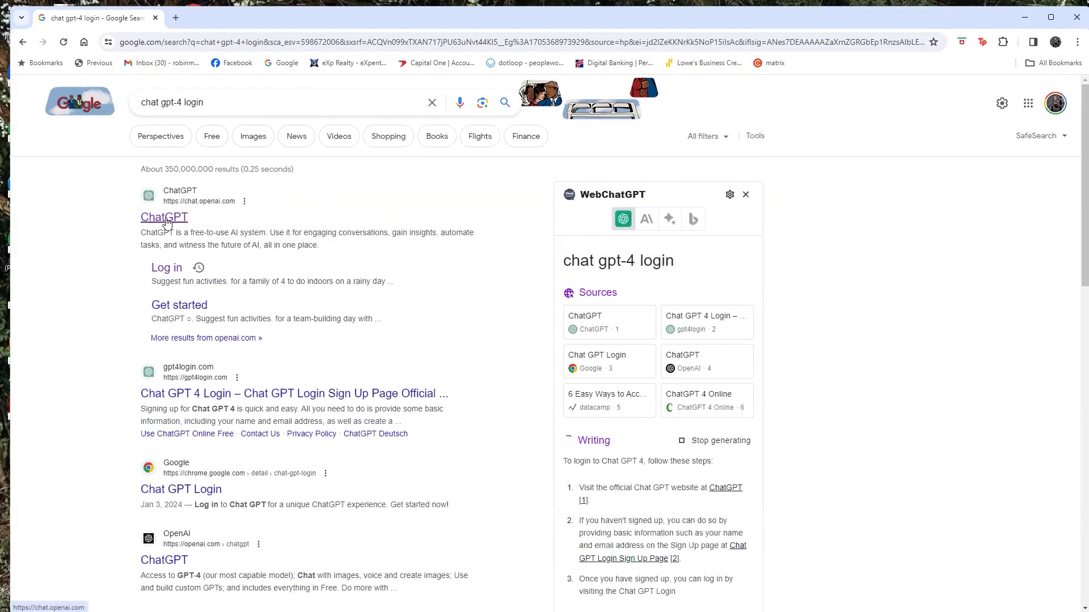
Open the ChatGPT site (chat.openai.com) from the 'chat gpt-4 login' Google results.
{"action": "left_click", "coordinate": [167, 222]}
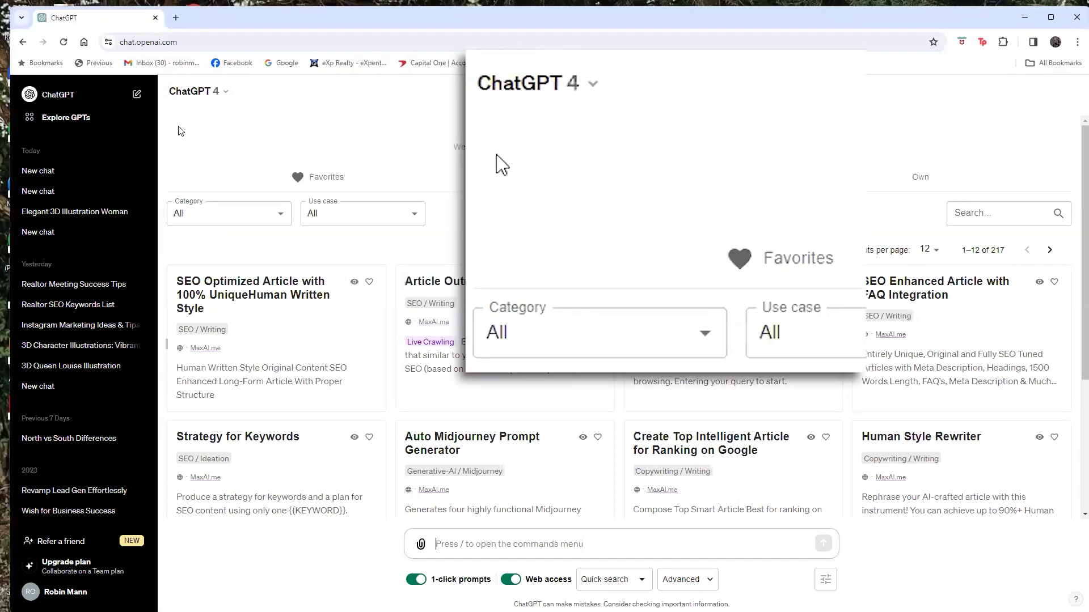
Pick GPT-4 from the ChatGPT model list for the new chat.
{"action": "left_click", "coordinate": [204, 101]}
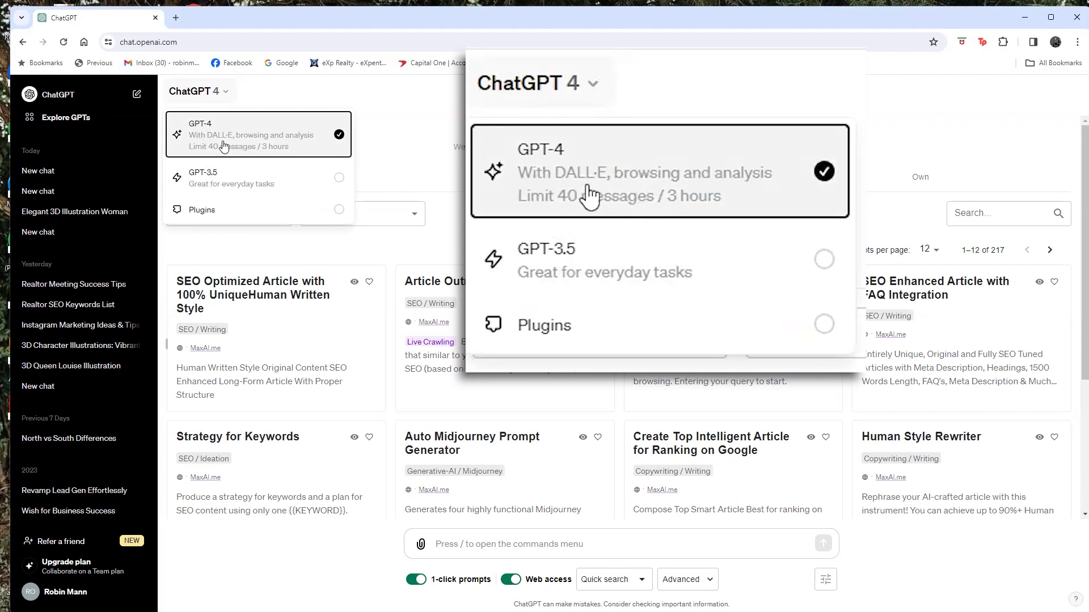
{"action": "left_click", "coordinate": [446, 543]}
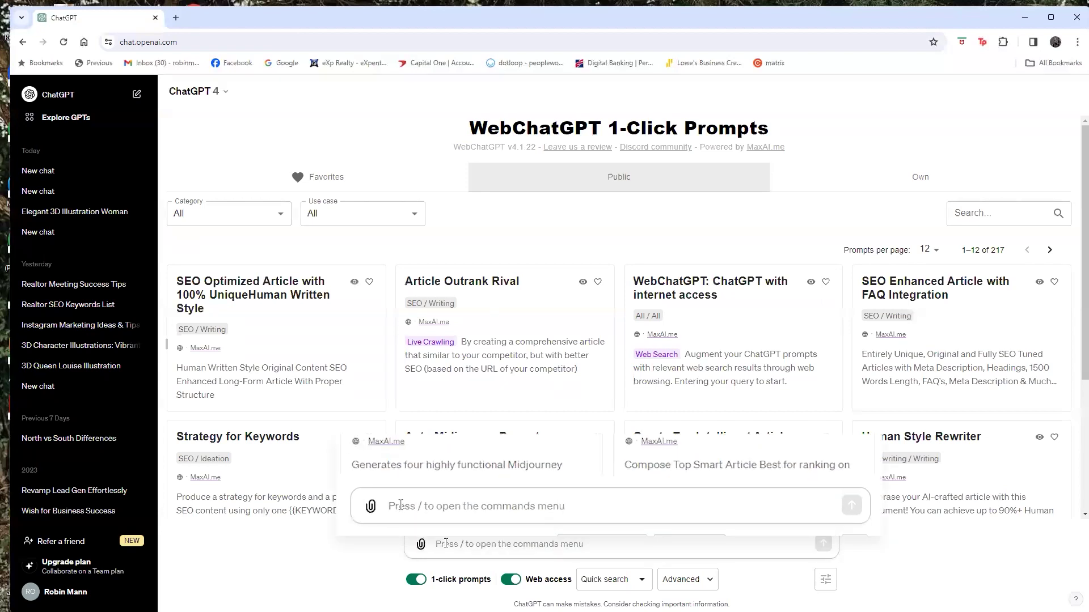
Begin the prompt: 3D illustration of a 50-year-old platinum-mohawk woman, medium build and height, in bright pink coveralls.
{"action": "type", "text": "dreate a 3d illustration of a"}
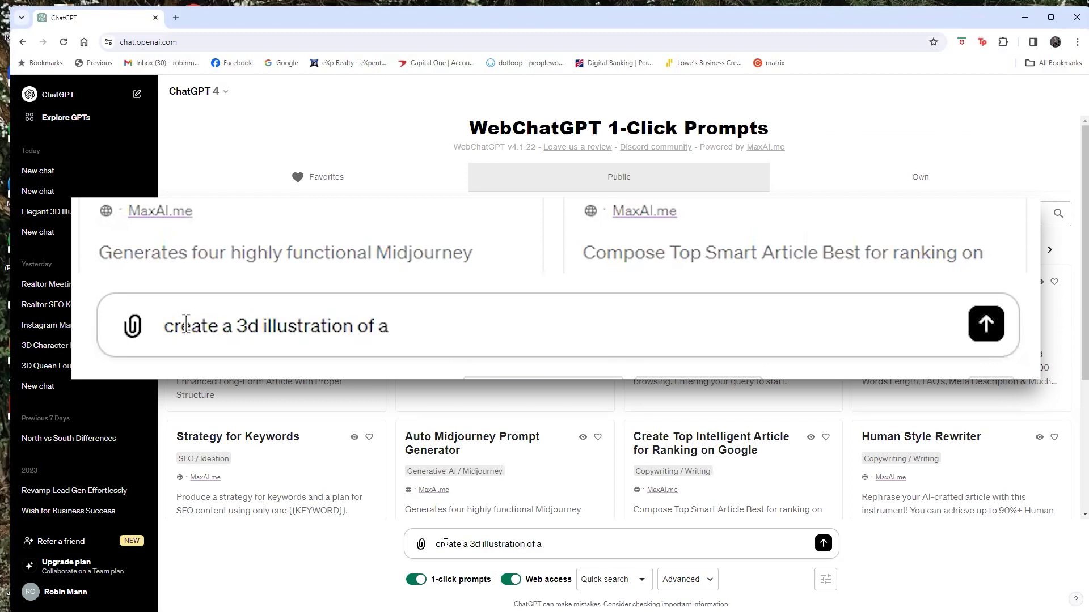
{"action": "type", "text": " 50 year old woman with a pla"}
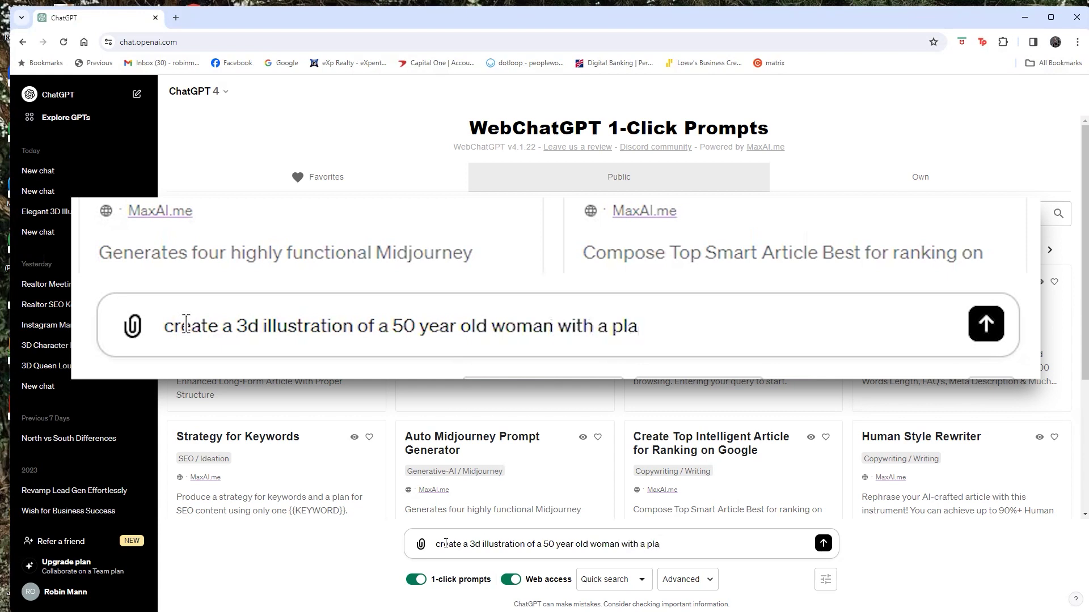
{"action": "type", "text": "tinum mohawk, medu"}
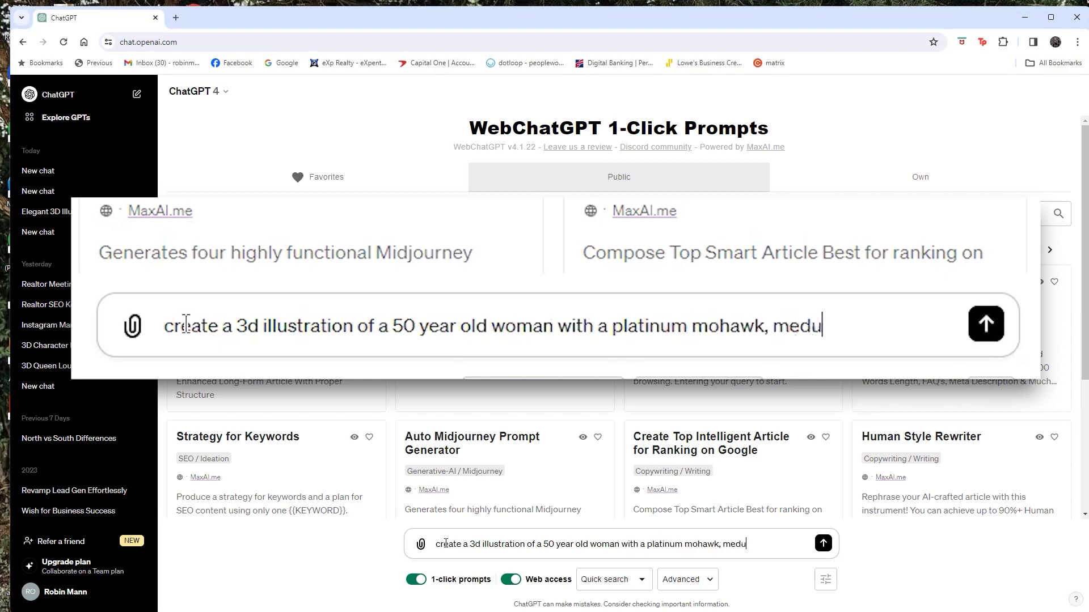
{"action": "key", "text": "BackSpace"}
{"action": "type", "text": "ium build and "}
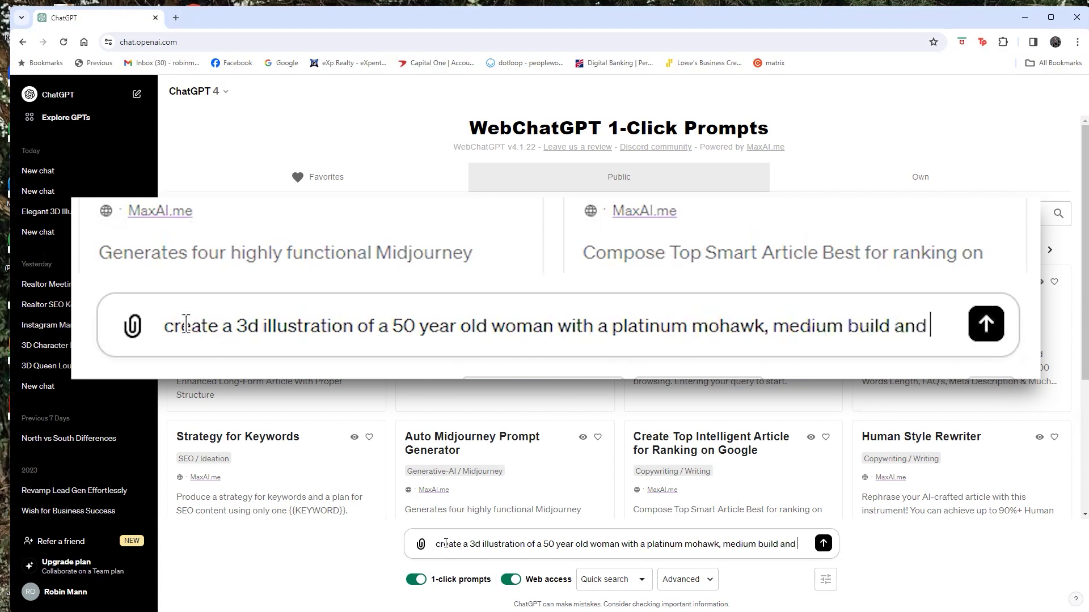
{"action": "type", "text": "height,"}
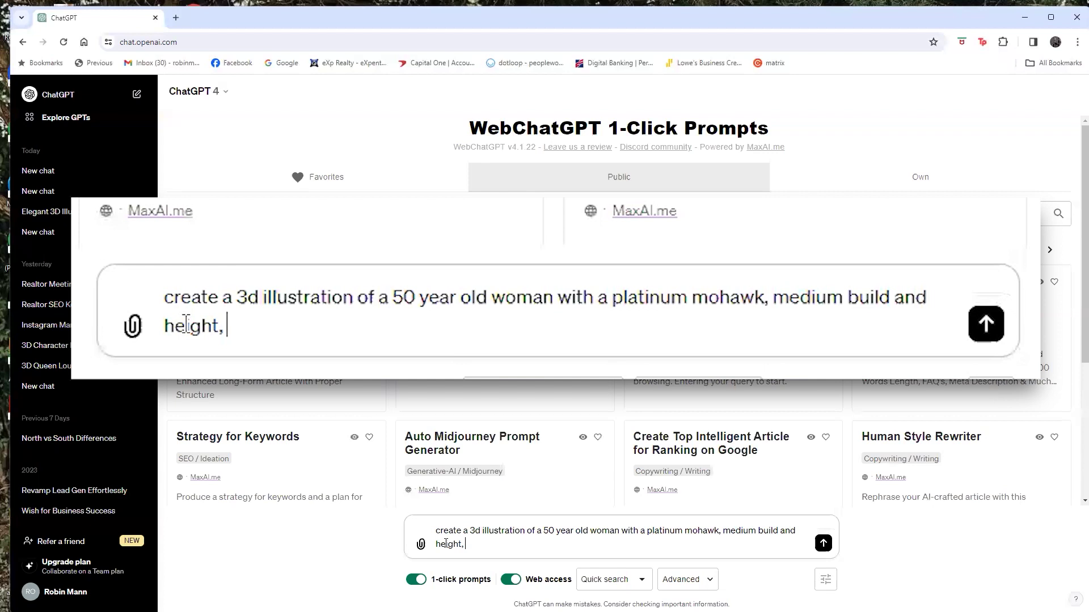
{"action": "type", "text": "she is wearin"}
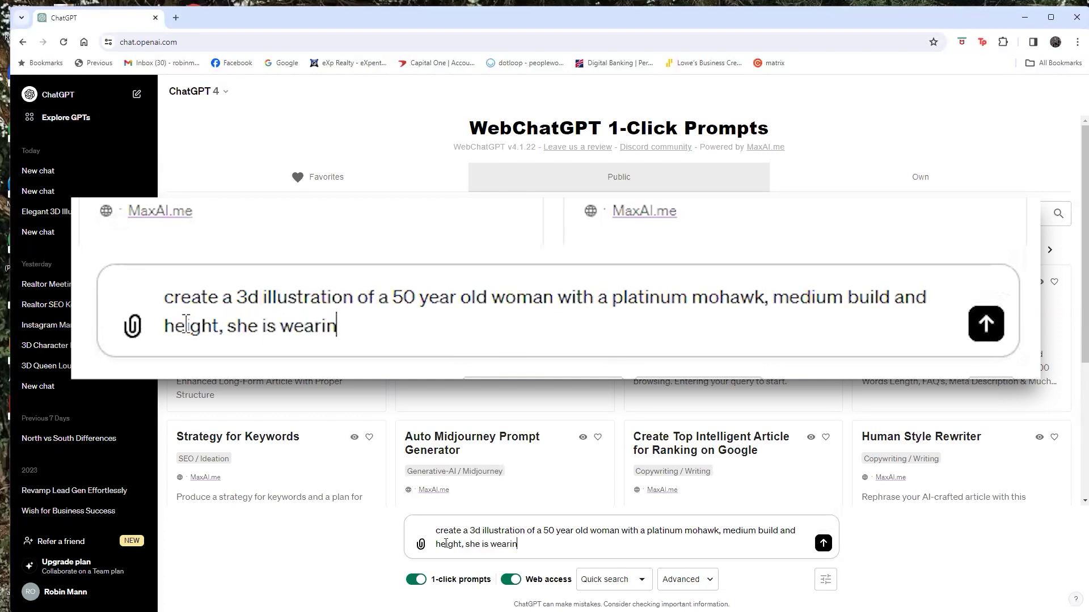
{"action": "type", "text": "g a pair of bright pin"}
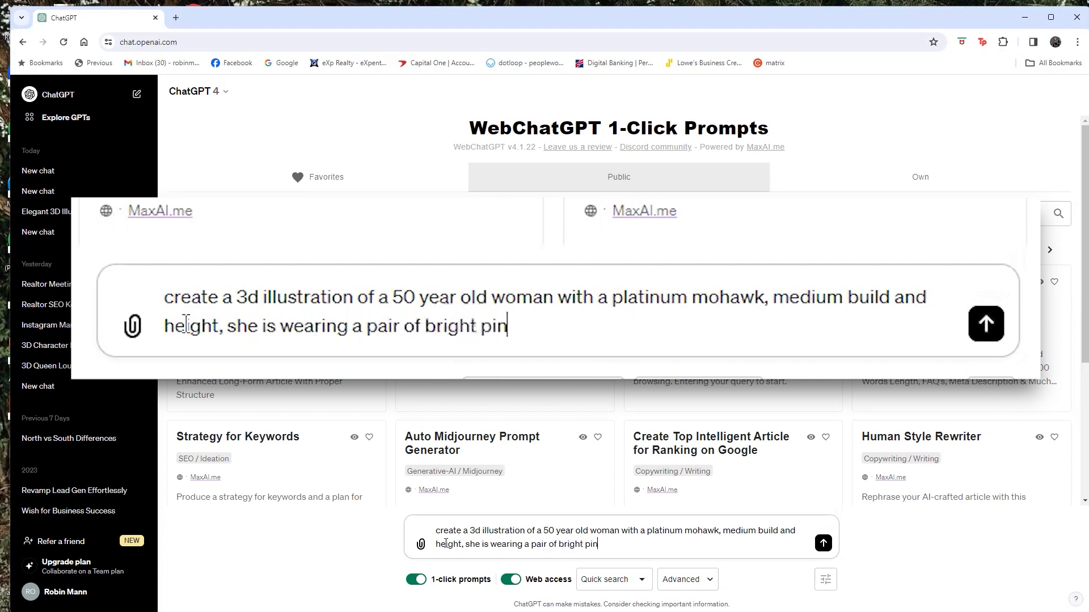
{"action": "type", "text": "k coveralls and "}
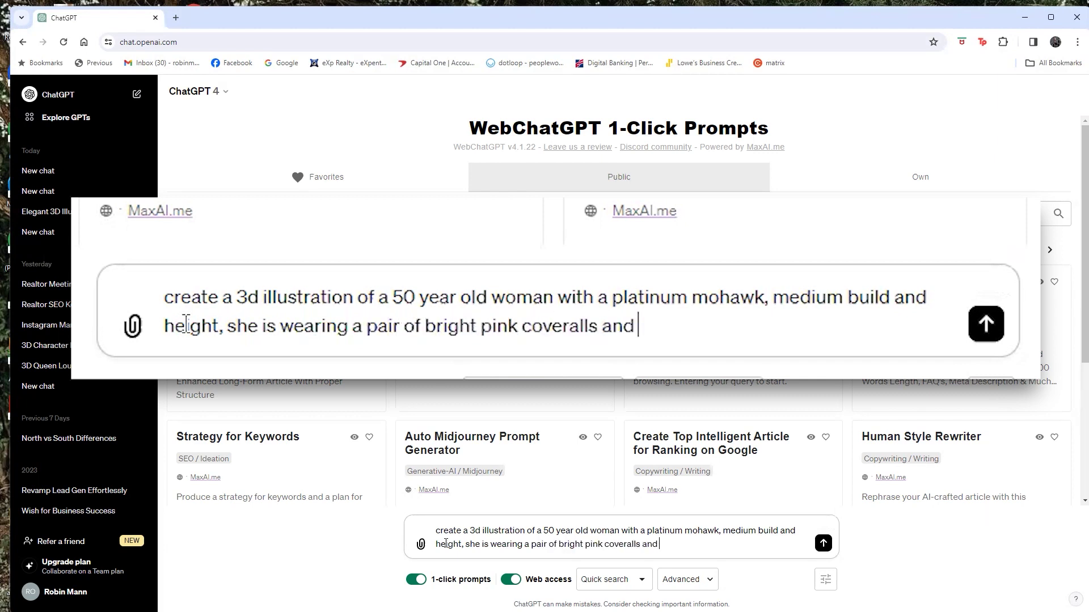
{"action": "type", "text": "white slid"}
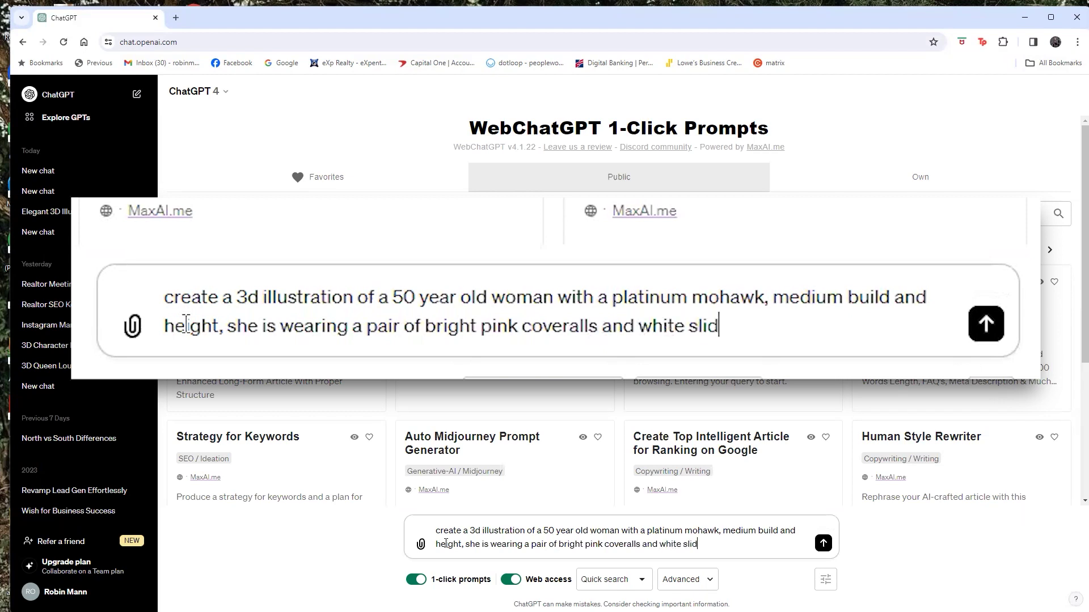
{"action": "type", "text": "e on can"}
Finish with white canvas shoes, silver dangly earrings, black cat-eye glasses, walking away from a luxury home.
{"action": "key", "text": "BackSpace"}
{"action": "type", "text": "anvas shoes, also"}
{"action": "type", "text": " she is wearin"}
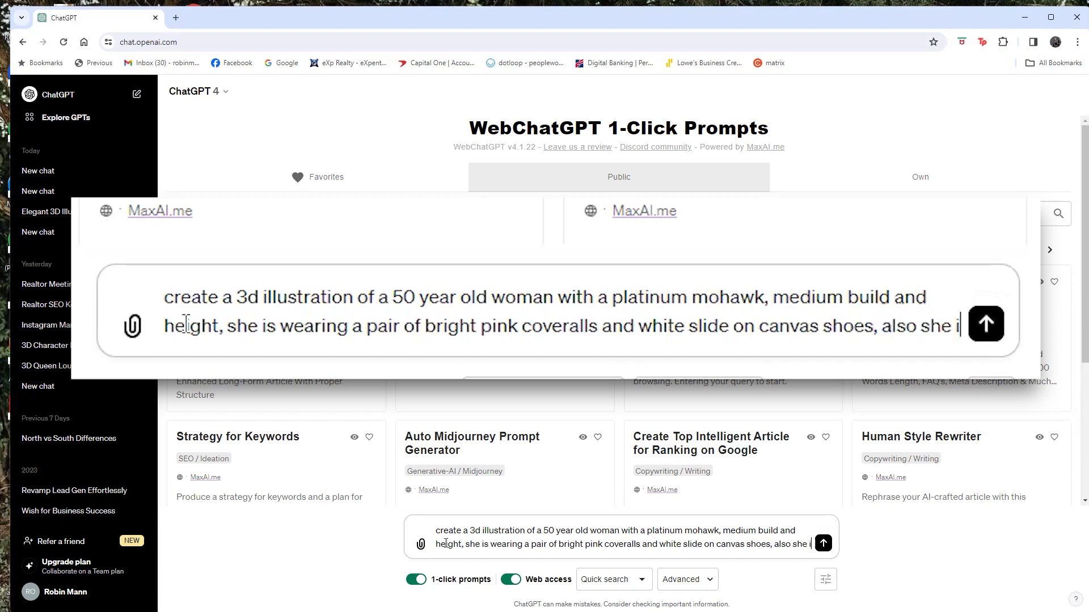
{"action": "type", "text": "g small"}
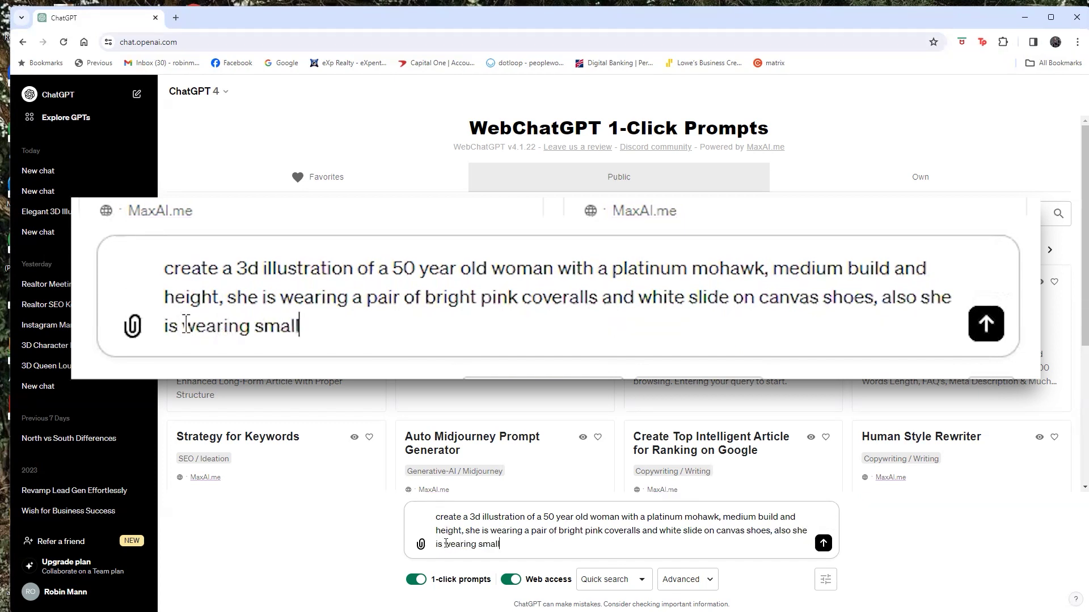
{"action": "type", "text": " silver dangly ea"}
{"action": "key", "text": "BackSpace"}
{"action": "key", "text": "BackSpace"}
{"action": "type", "text": "angly earrings and "}
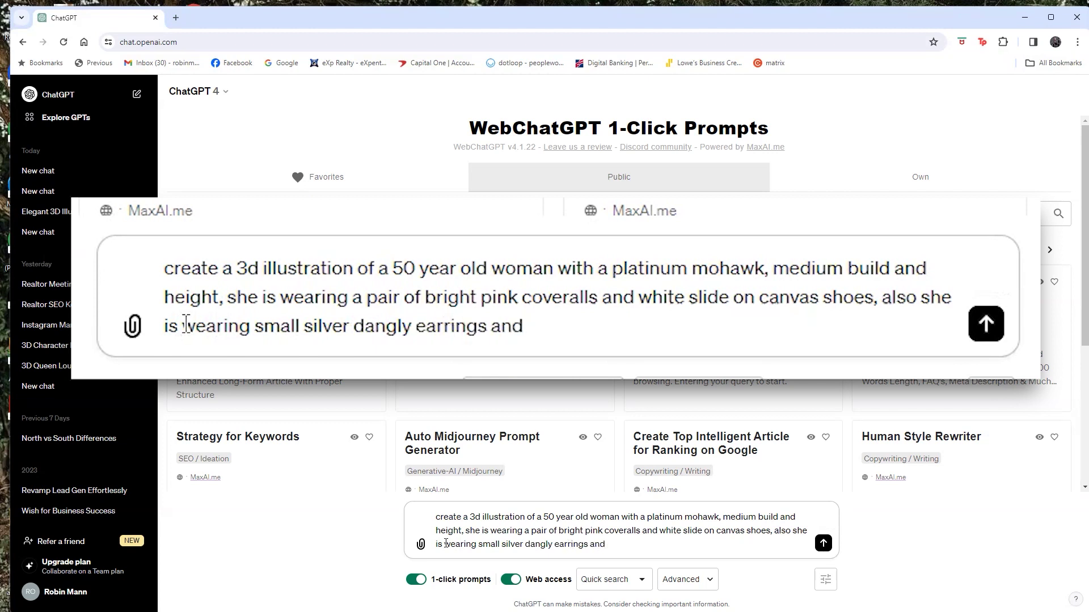
{"action": "type", "text": "black cat eye"}
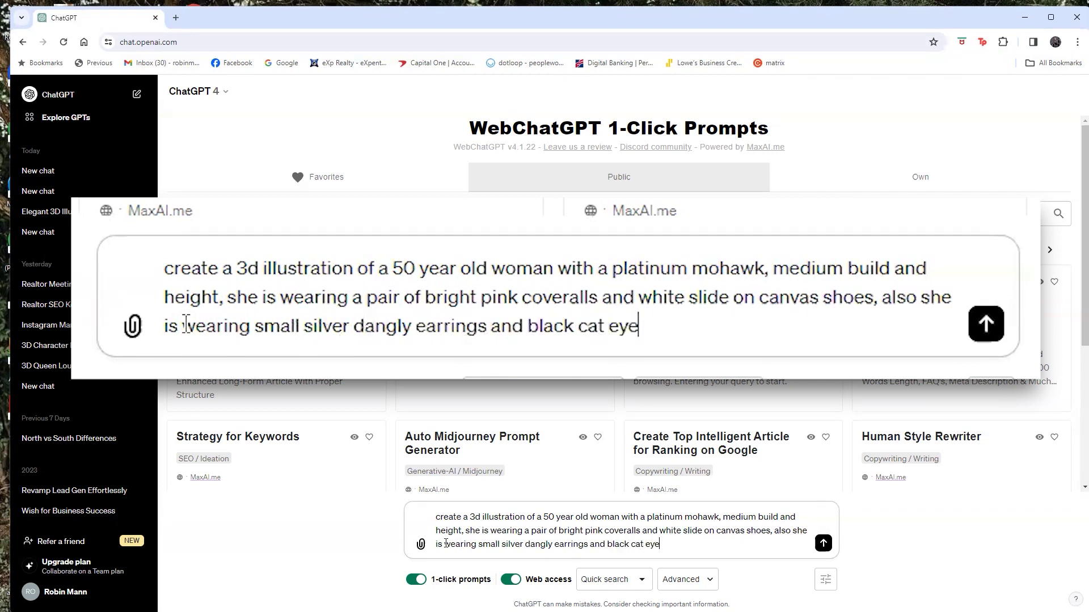
{"action": "type", "text": " thin rimme"}
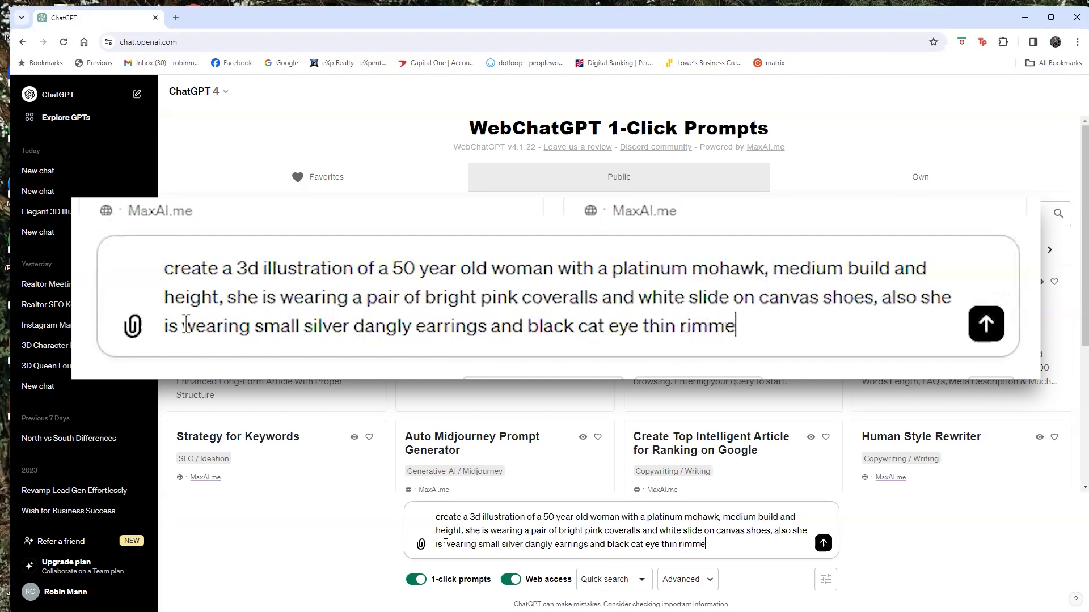
{"action": "type", "text": "d eyeglasse"}
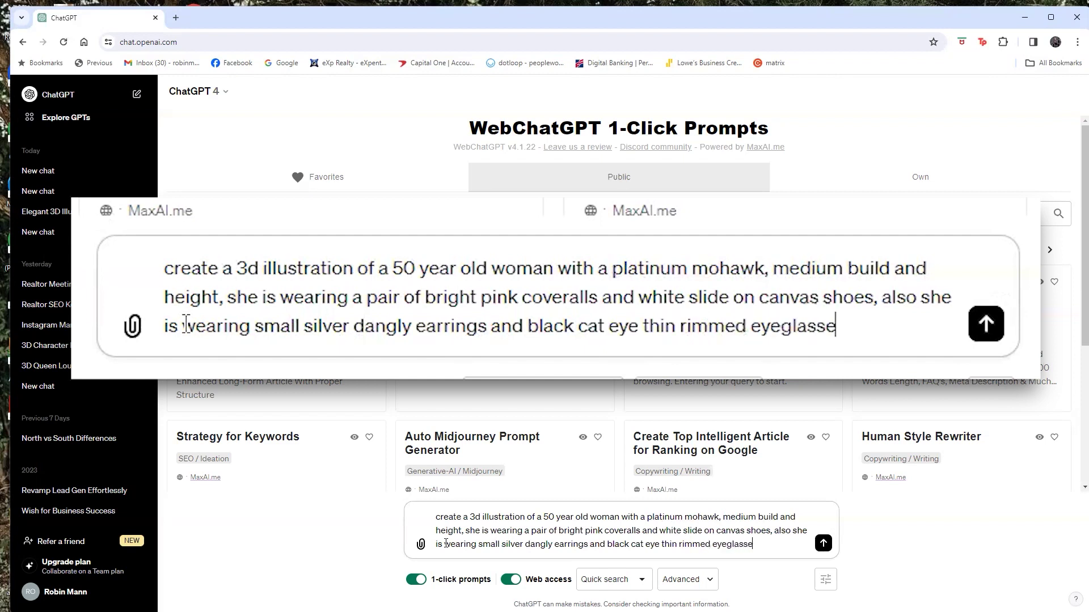
{"action": "type", "text": "s. Have her walking away form"}
{"action": "key", "text": "BackSpace"}
{"action": "key", "text": "BackSpace"}
{"action": "key", "text": "BackSpace"}
{"action": "type", "text": "rom a luxury home."}
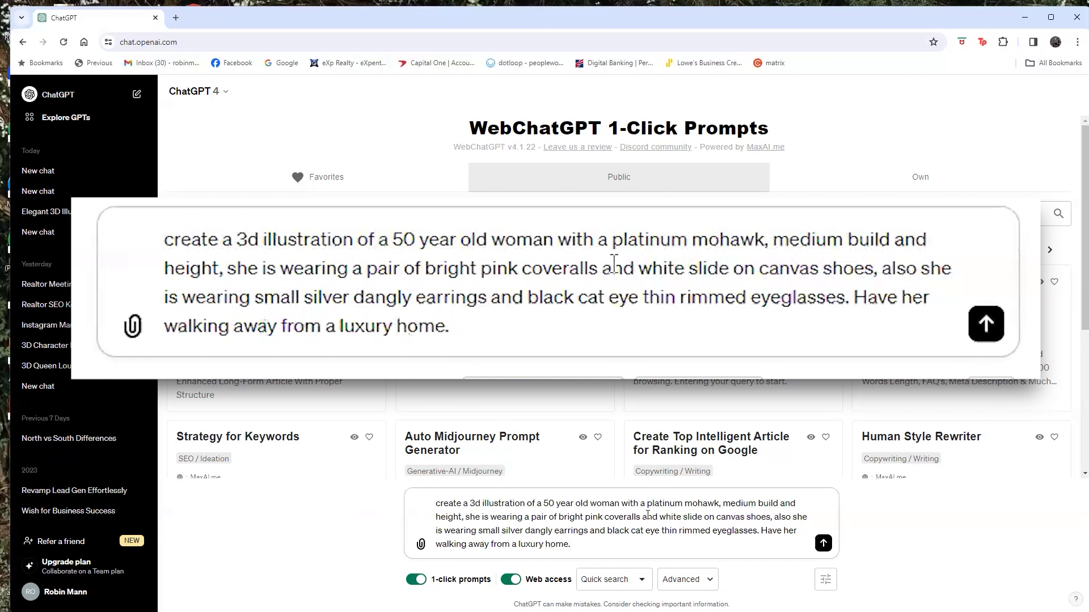
Insert 'she is smiling and has a positive look on her face,' before 'she is wearing' and select the prompt.
{"action": "left_click", "coordinate": [468, 518]}
{"action": "type", "text": "she is smiling and has"}
{"action": "type", "text": " a positiv"}
{"action": "type", "text": "e look on her "}
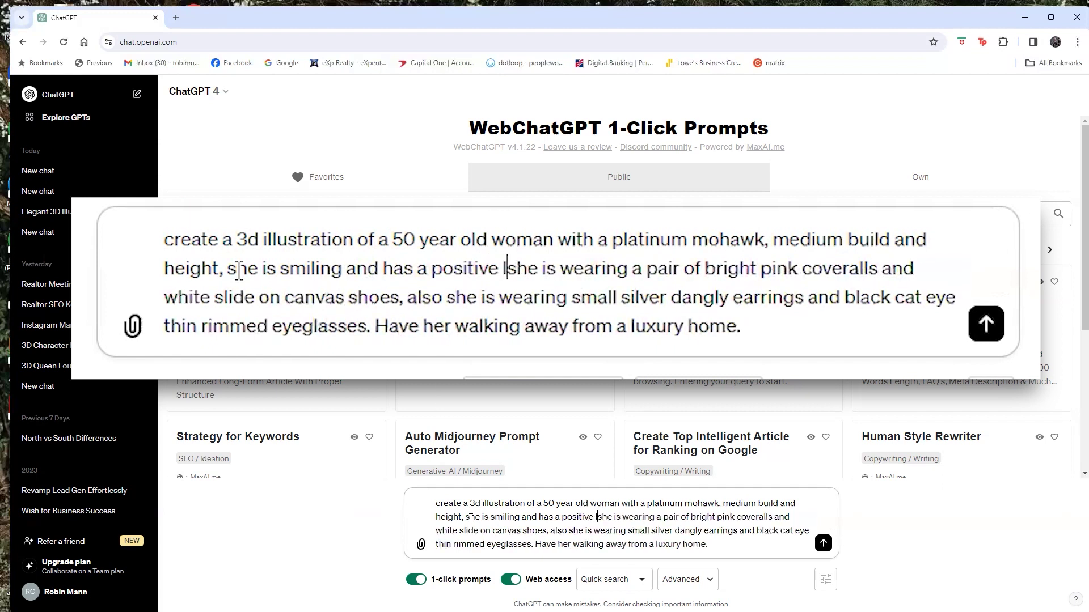
{"action": "type", "text": "face,"}
{"action": "left_click_drag", "start_coordinate": [762, 545], "coordinate": [423, 503]}
{"action": "key", "text": "ctrl+c"}
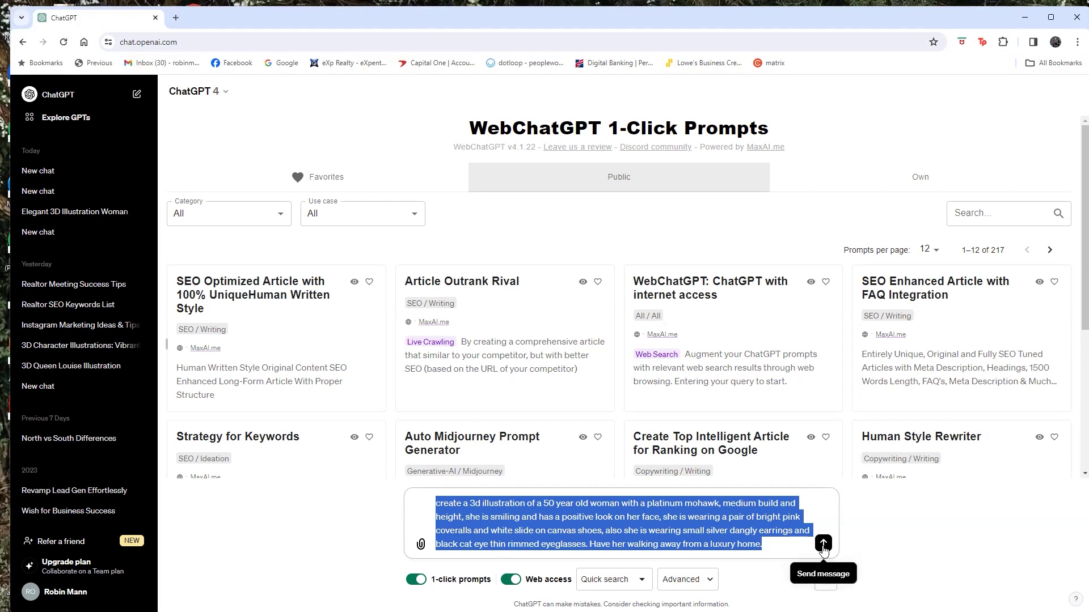
Send the smiling-woman prompt and dismiss the WebChatGPT sign-in popup with 'Maybe later'.
{"action": "left_click", "coordinate": [823, 545]}
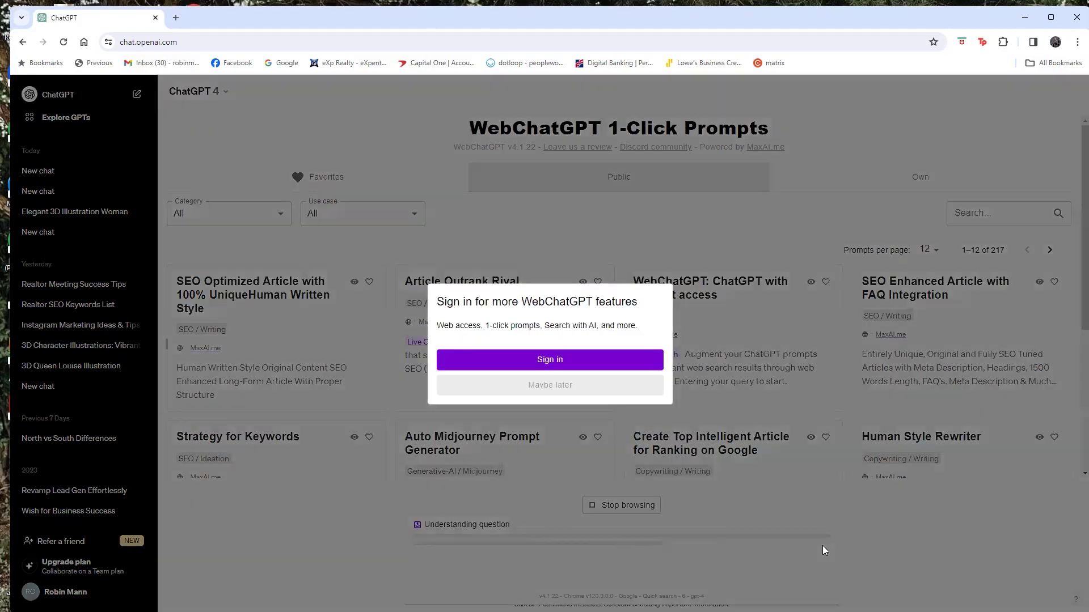
{"action": "left_click", "coordinate": [553, 396]}
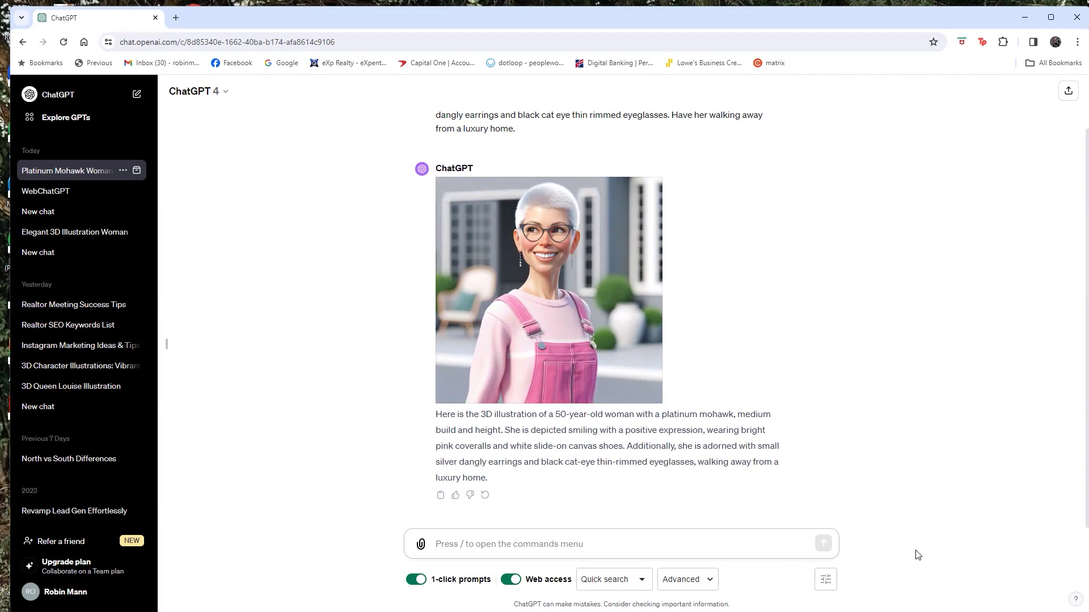
Paste the earlier prompt and add that the mohawk's middle stands up and the sides are shaved close.
{"action": "left_click", "coordinate": [458, 546]}
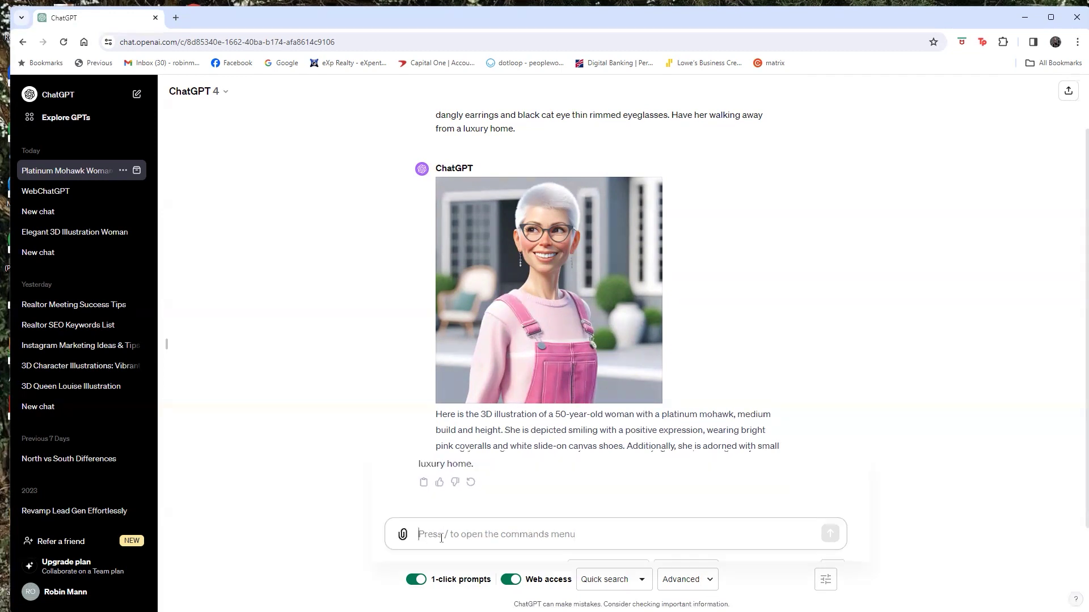
{"action": "key", "text": "ctrl+v"}
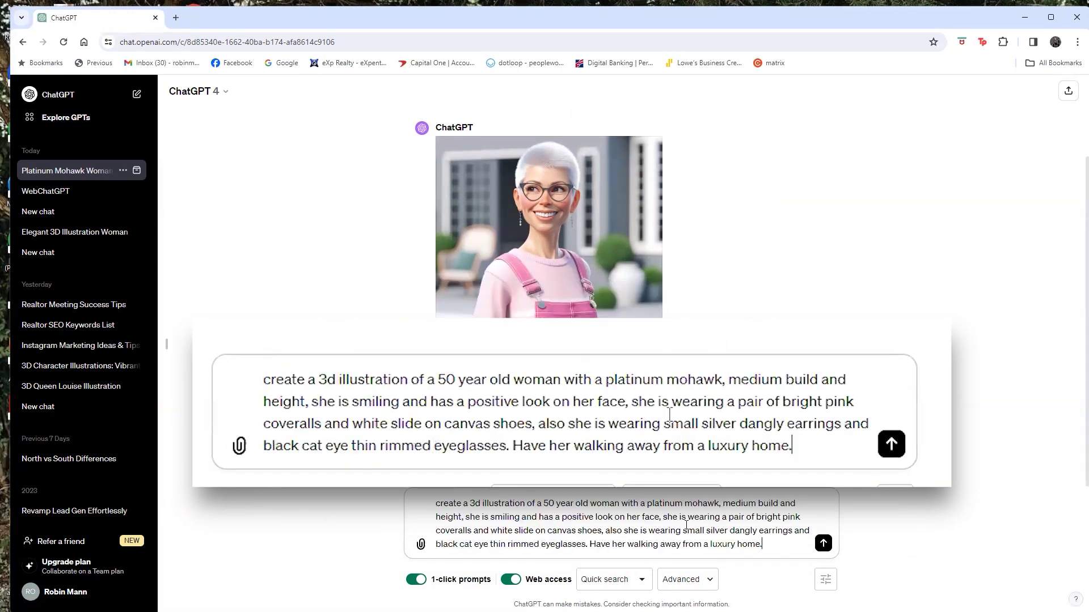
{"action": "left_click", "coordinate": [720, 503]}
{"action": "key", "text": "BackSpace"}
{"action": "type", "text": ", the middle part is"}
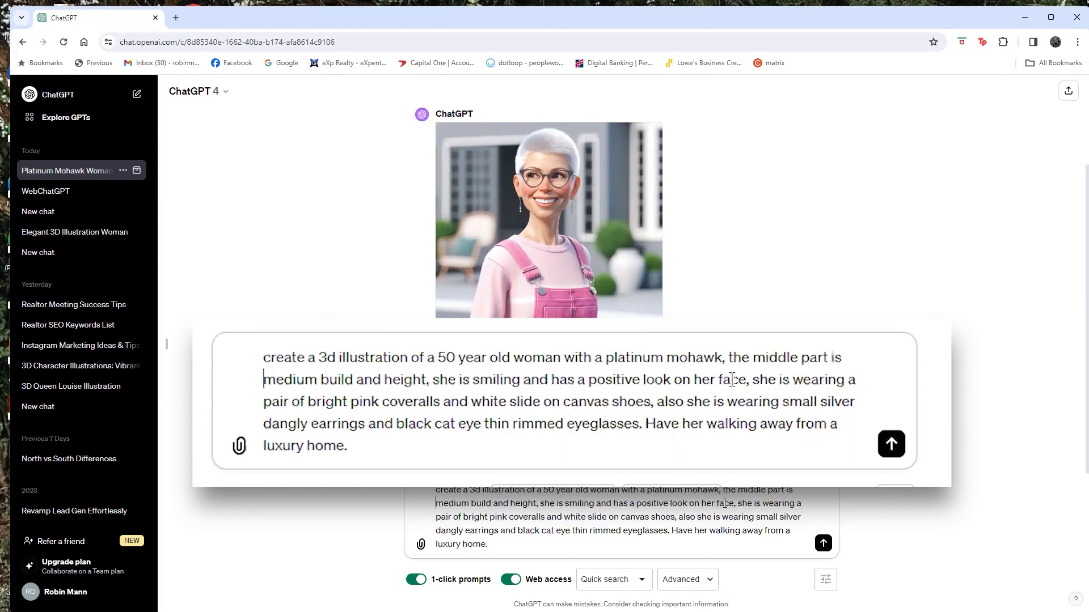
{"action": "key", "text": "BackSpace"}
{"action": "key", "text": "BackSpace"}
{"action": "type", "text": "stands up and the side are shaved close,"}
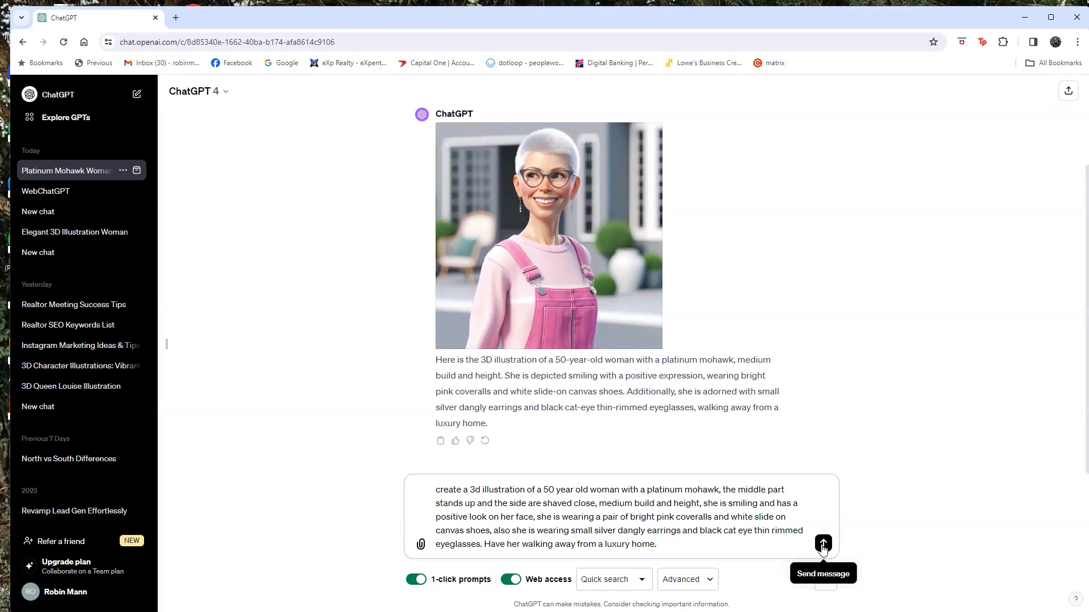
Send the revised mohawk prompt, dismissing the WebChatGPT sign-in popup.
{"action": "left_click", "coordinate": [822, 545]}
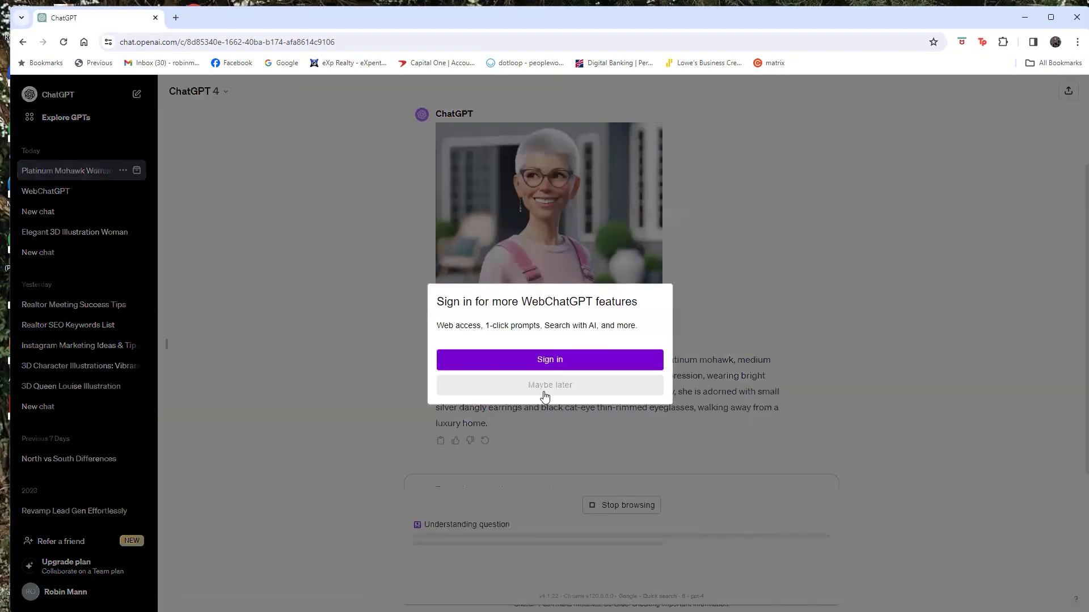
{"action": "left_click", "coordinate": [545, 386]}
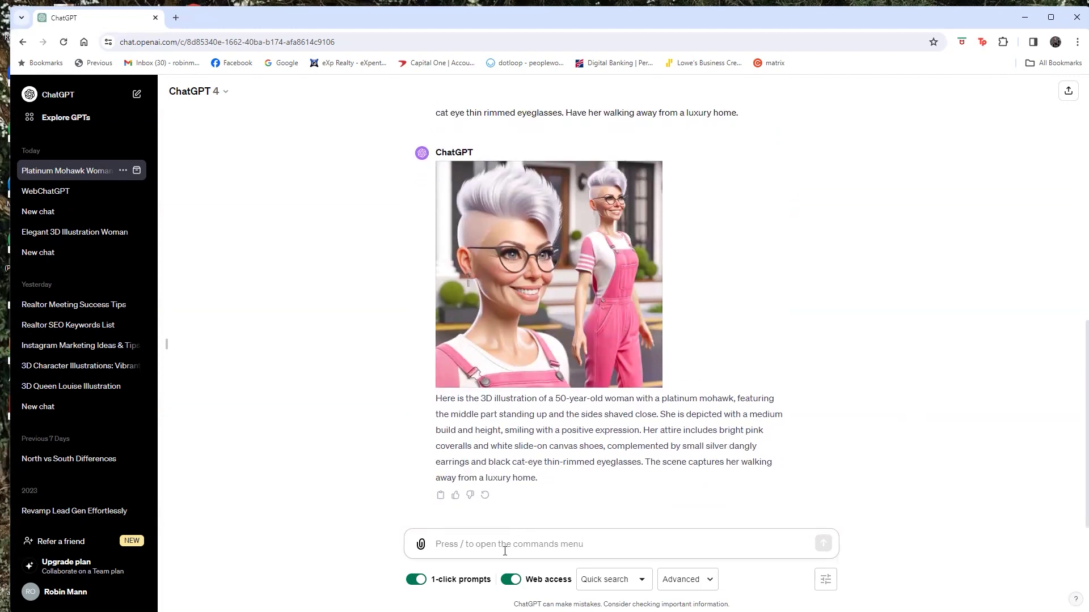
Ask ChatGPT to 'make her a little younger and fatter', dismissing the sign-in popup.
{"action": "type", "text": "make her "}
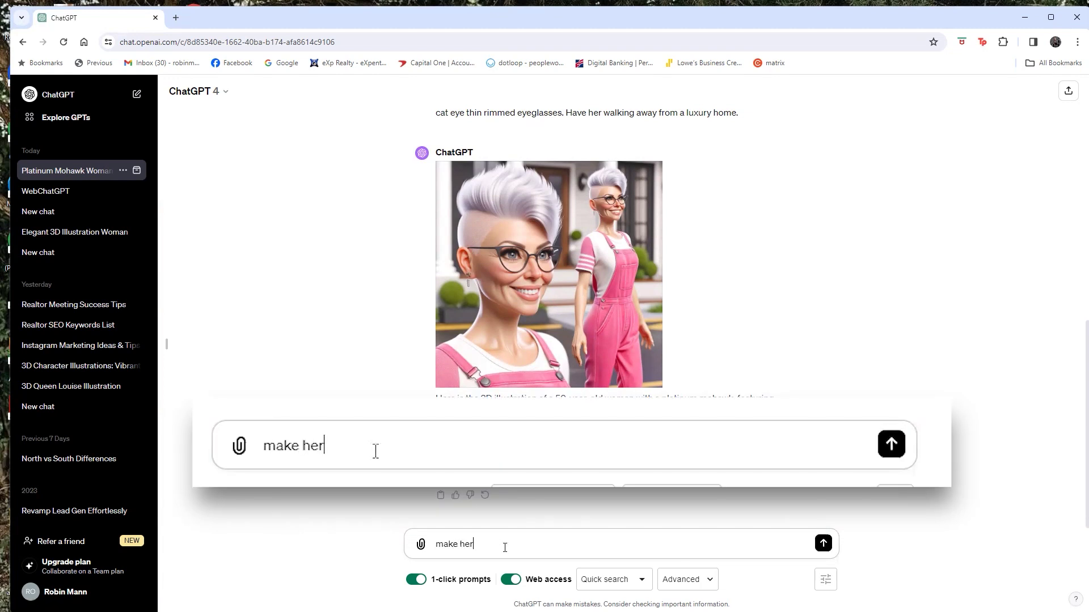
{"action": "type", "text": "a little younger and fatter"}
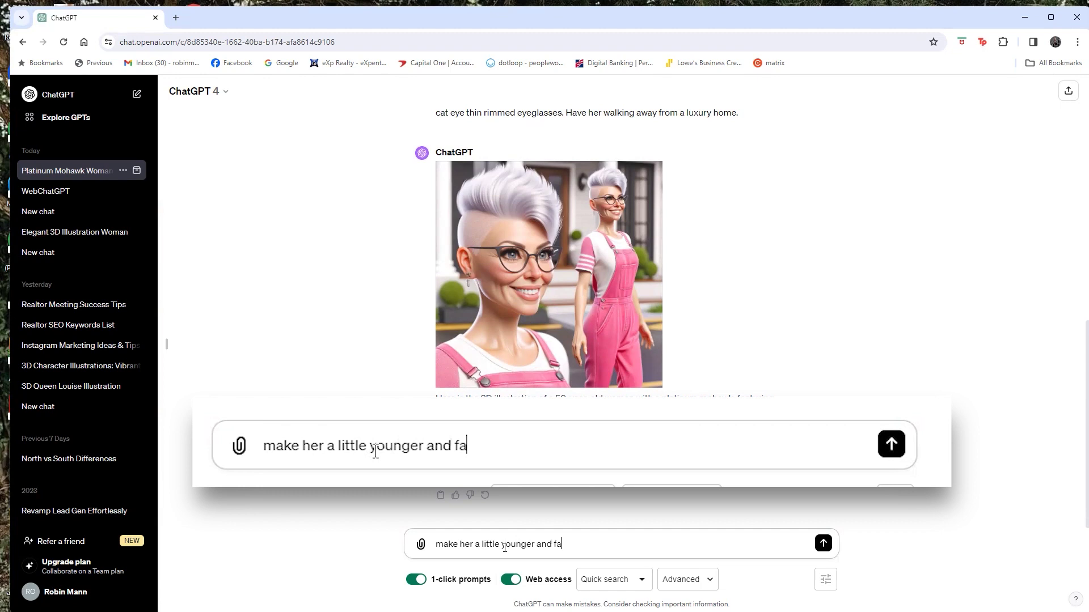
{"action": "key", "text": "Return"}
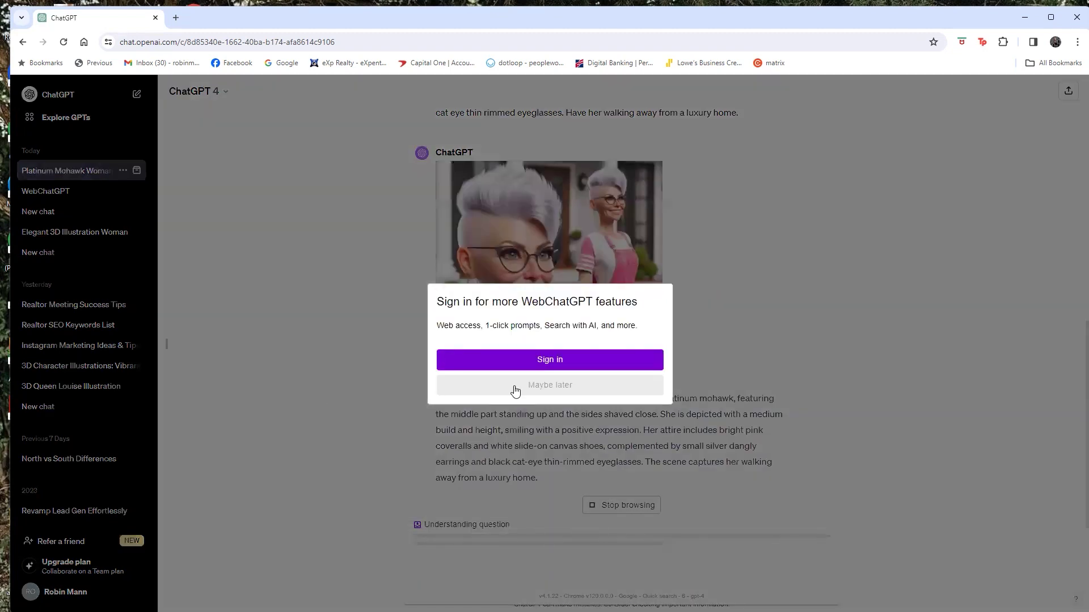
{"action": "left_click", "coordinate": [541, 386]}
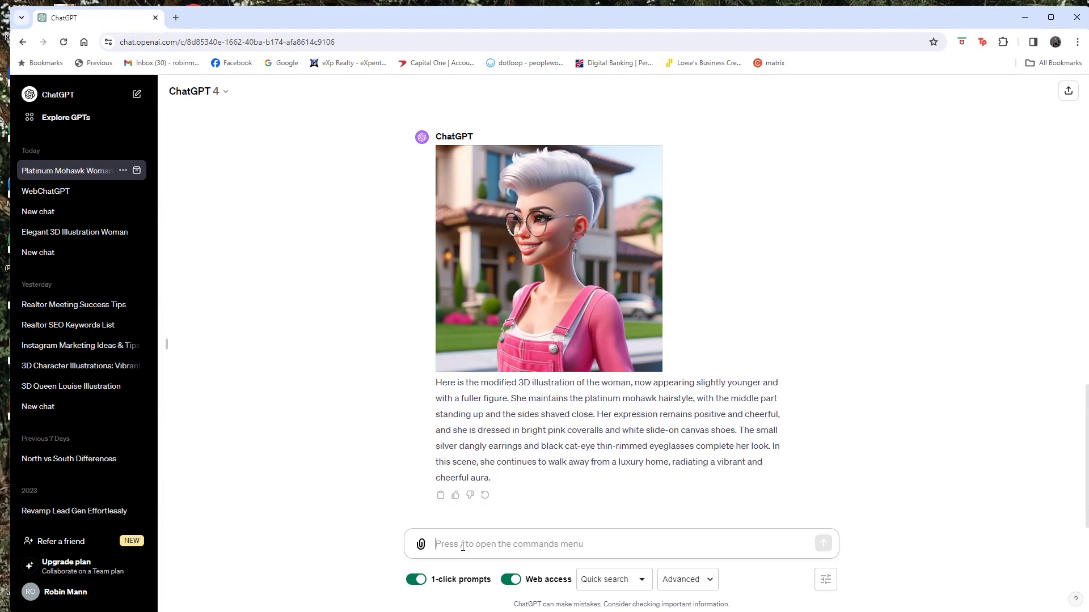
Paste the earlier prompt and change the woman's age from 50 to 40.
{"action": "key", "text": "ctrl+v"}
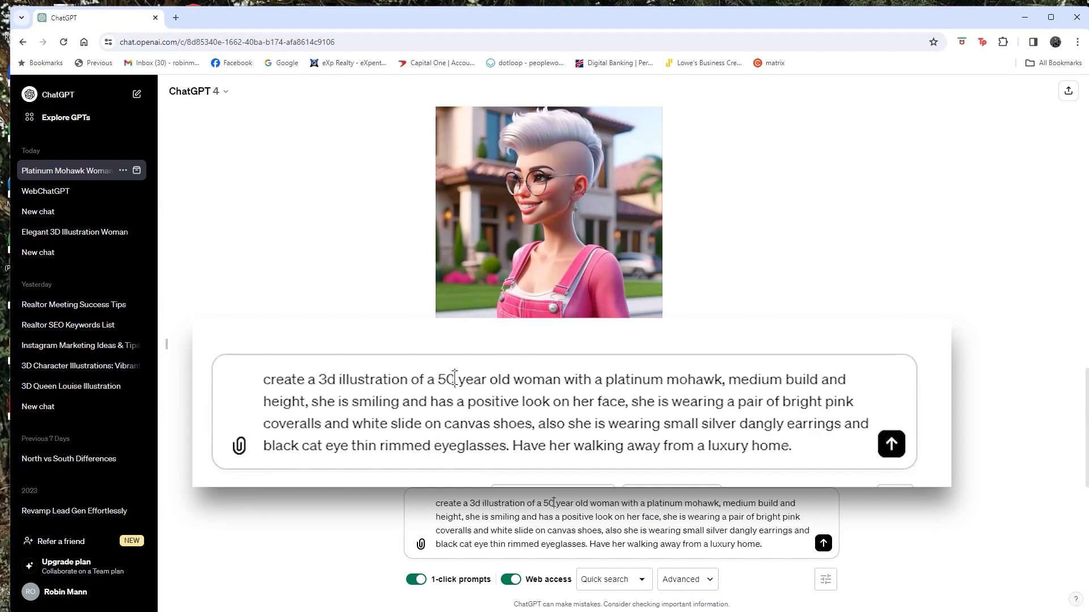
{"action": "left_click", "coordinate": [554, 503]}
{"action": "key", "text": "BackSpace"}
{"action": "key", "text": "BackSpace"}
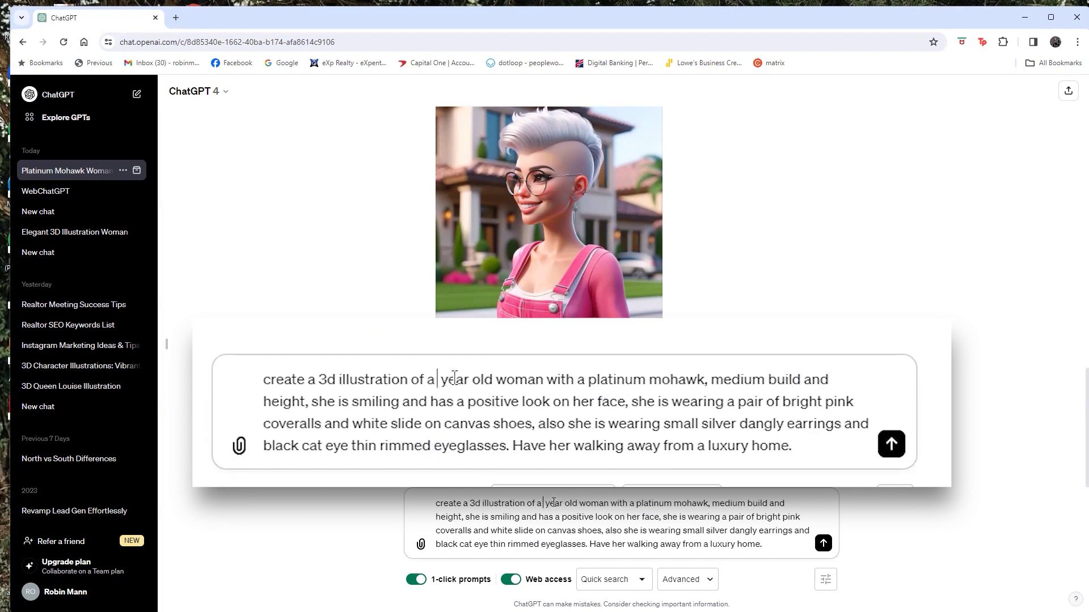
{"action": "type", "text": "40"}
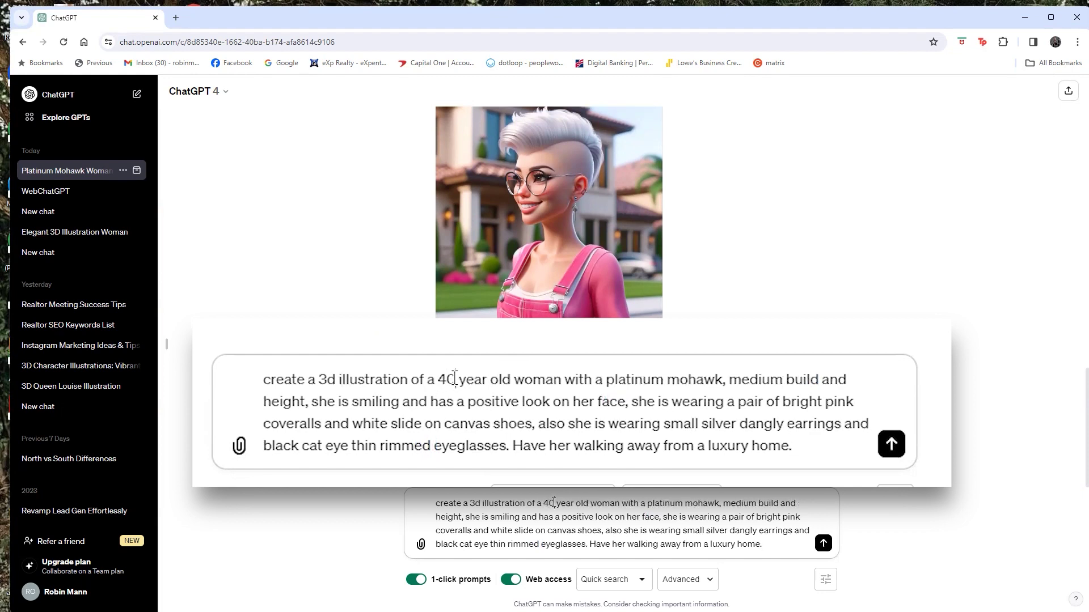
Add 'high in the middle' after mohawk, change medium build to large, and make height average.
{"action": "left_click", "coordinate": [726, 504]}
{"action": "type", "text": "high in the middle"}
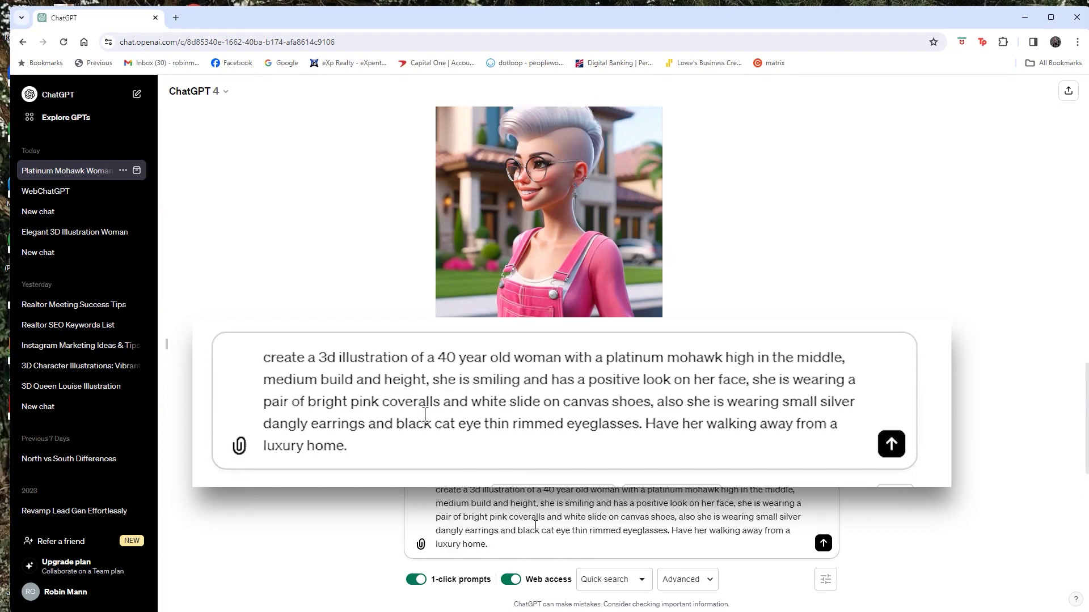
{"action": "left_click", "coordinate": [319, 379]}
{"action": "key", "text": "BackSpace"}
{"action": "key", "text": "BackSpace"}
{"action": "key", "text": "BackSpace"}
{"action": "key", "text": "BackSpace"}
{"action": "key", "text": "BackSpace"}
{"action": "key", "text": "BackSpace"}
{"action": "type", "text": "large"}
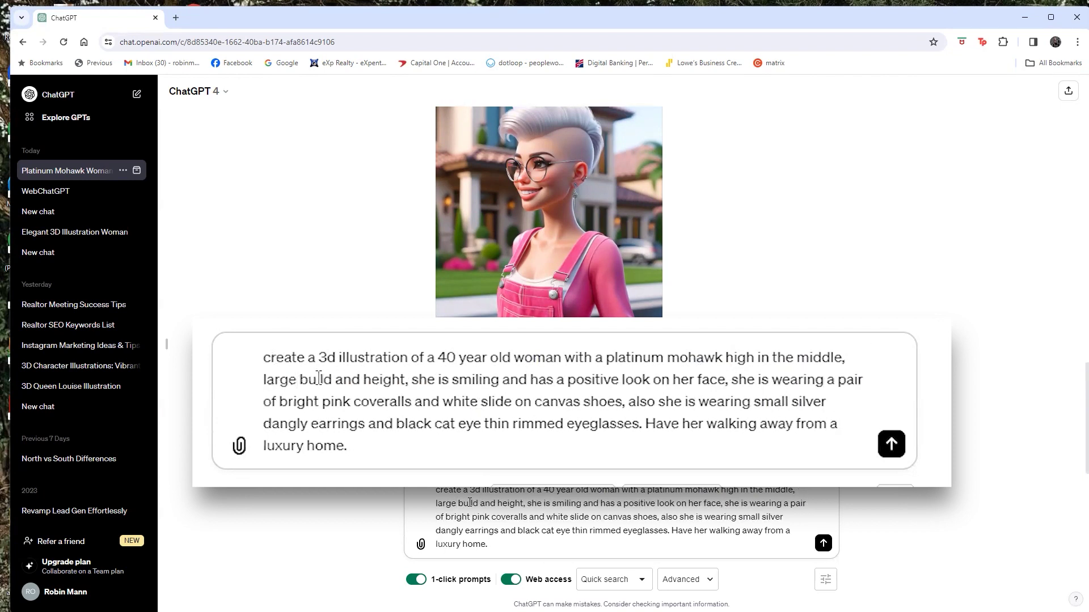
{"action": "left_click", "coordinate": [366, 379]}
{"action": "type", "text": "average"}
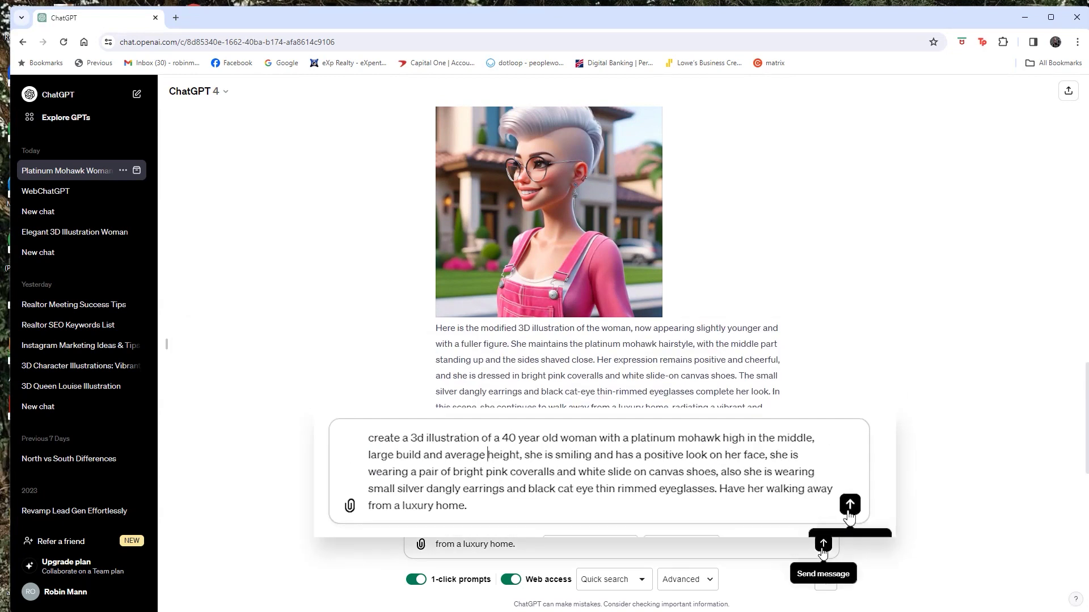
Send the 40-year-old revised prompt and dismiss the WebChatGPT sign-in popup.
{"action": "left_click", "coordinate": [822, 543]}
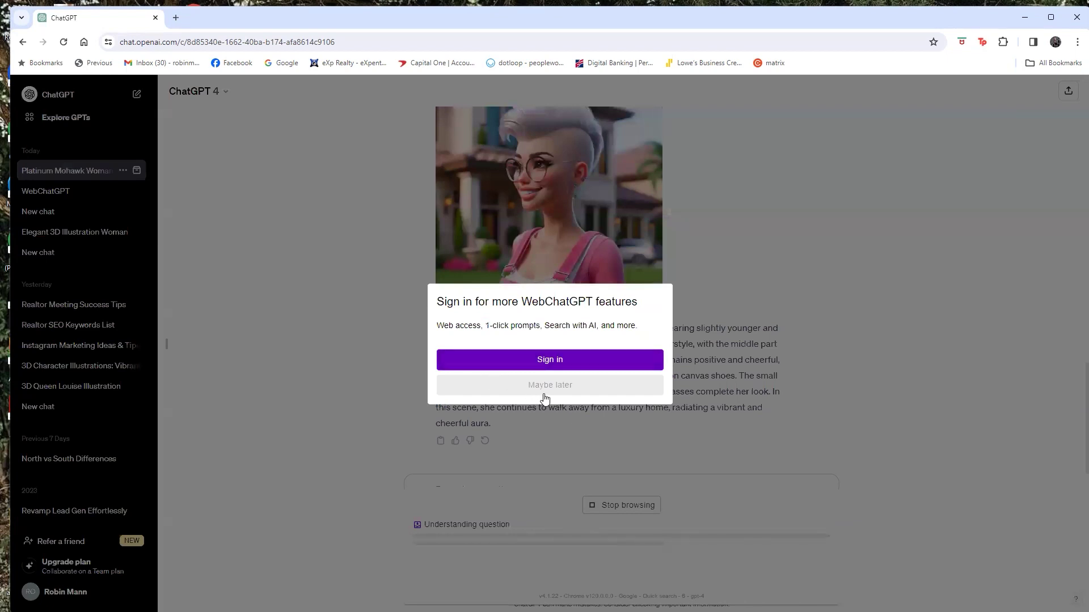
{"action": "left_click", "coordinate": [549, 385]}
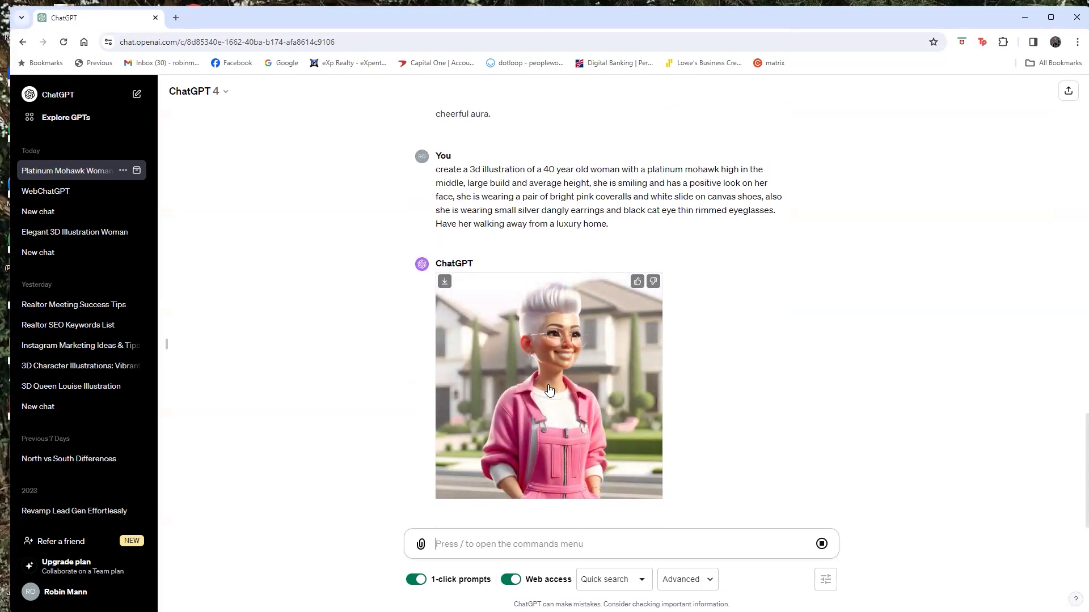
Save the latest mohawk-woman illustration to Downloads as 'robininpink', a 110 KB .webp file.
{"action": "right_click", "coordinate": [549, 389]}
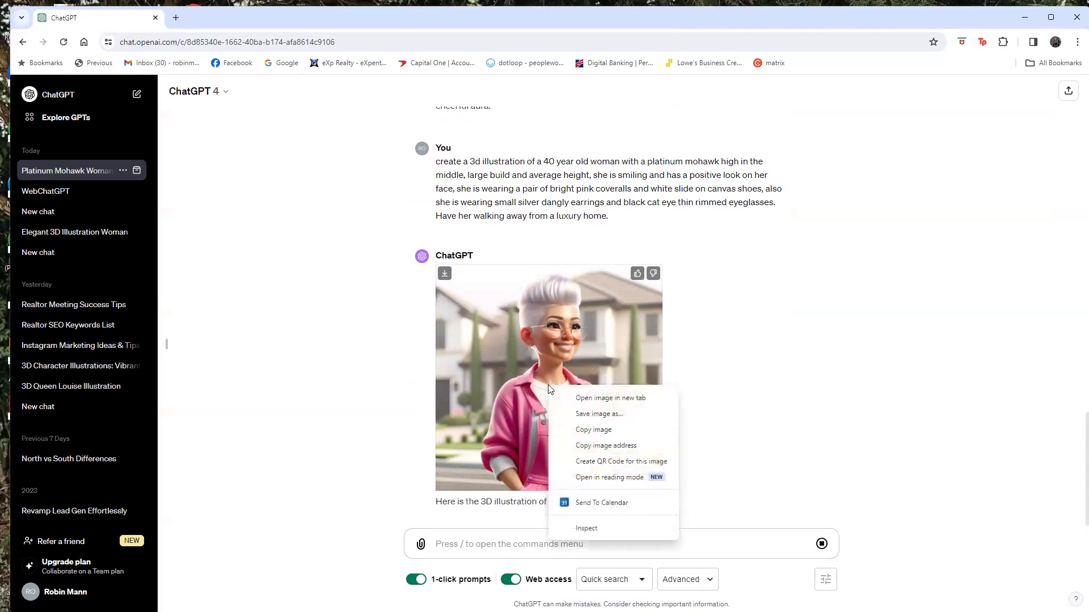
{"action": "left_click", "coordinate": [597, 414]}
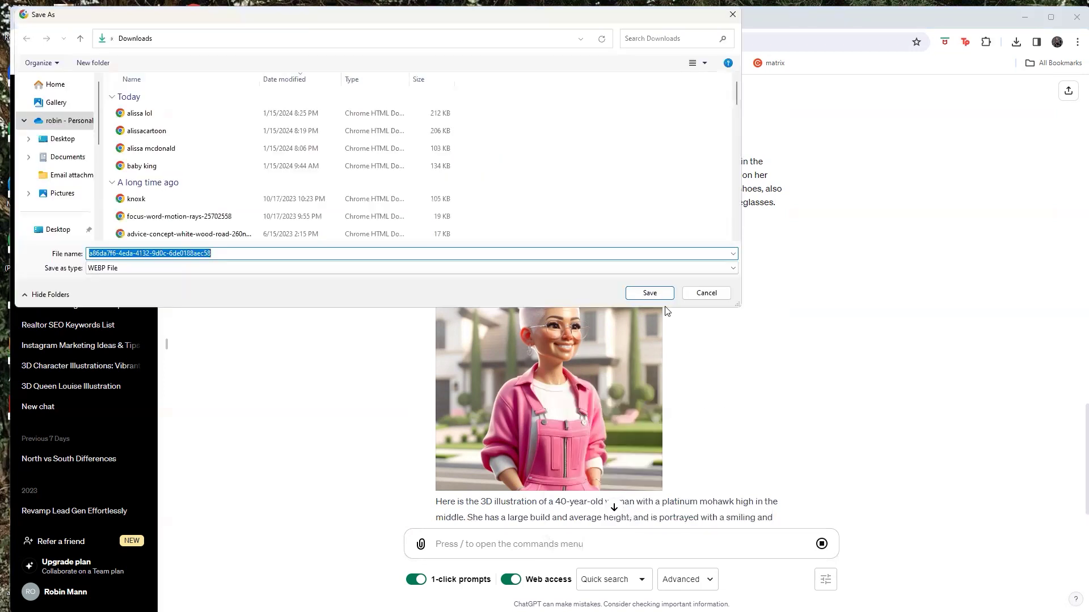
{"action": "type", "text": "robininpini"}
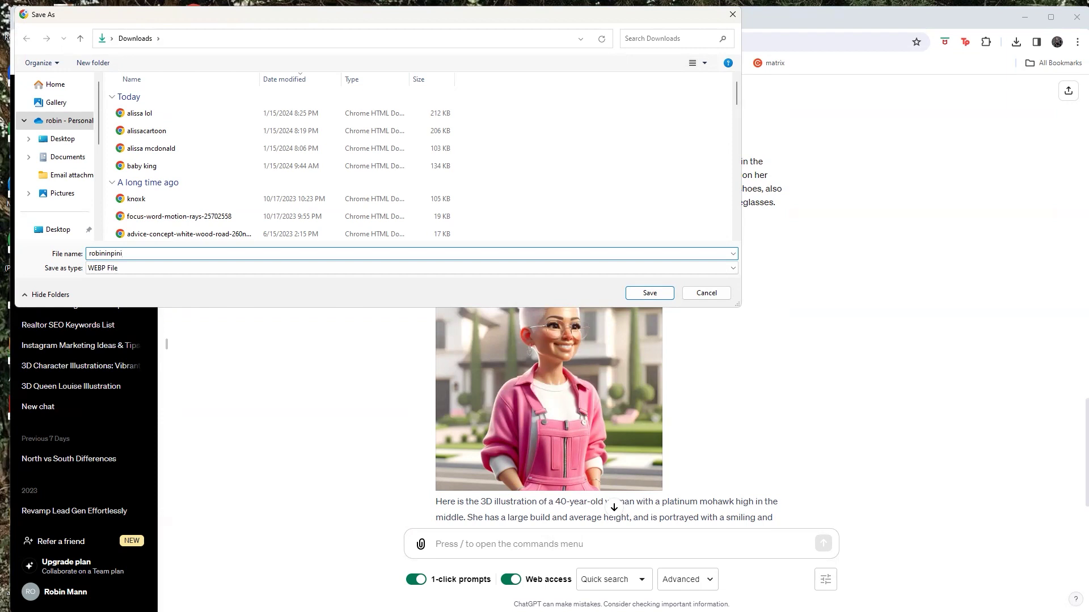
{"action": "type", "text": "k"}
{"action": "key", "text": "Return"}
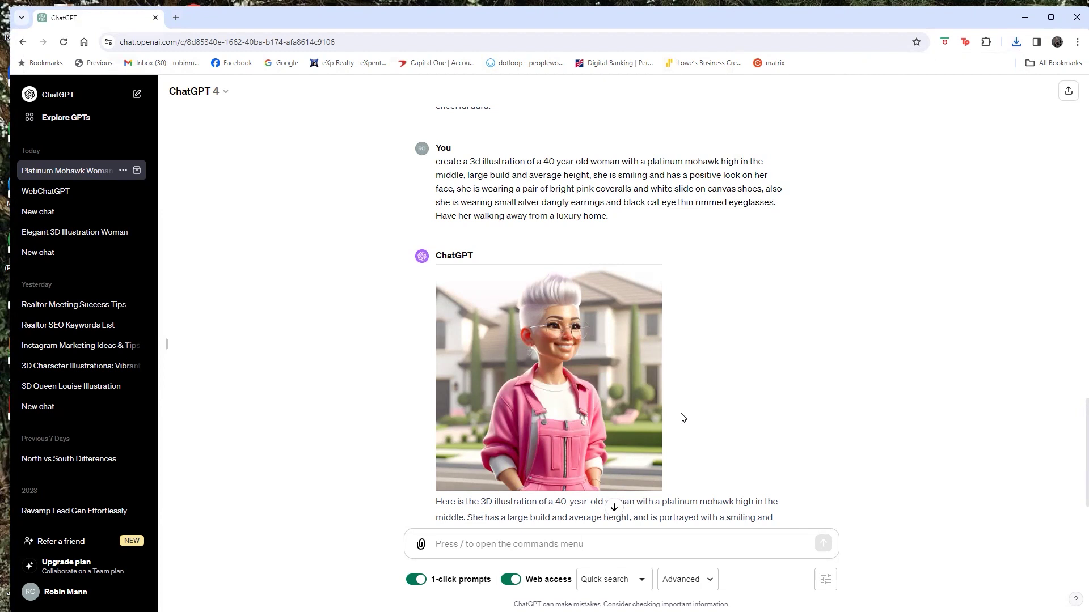
In a new tab, search Google for prompt genie.com and open the Prompt Genie generator.
{"action": "mouse_move", "coordinate": [637, 380]}
{"action": "left_click", "coordinate": [615, 508]}
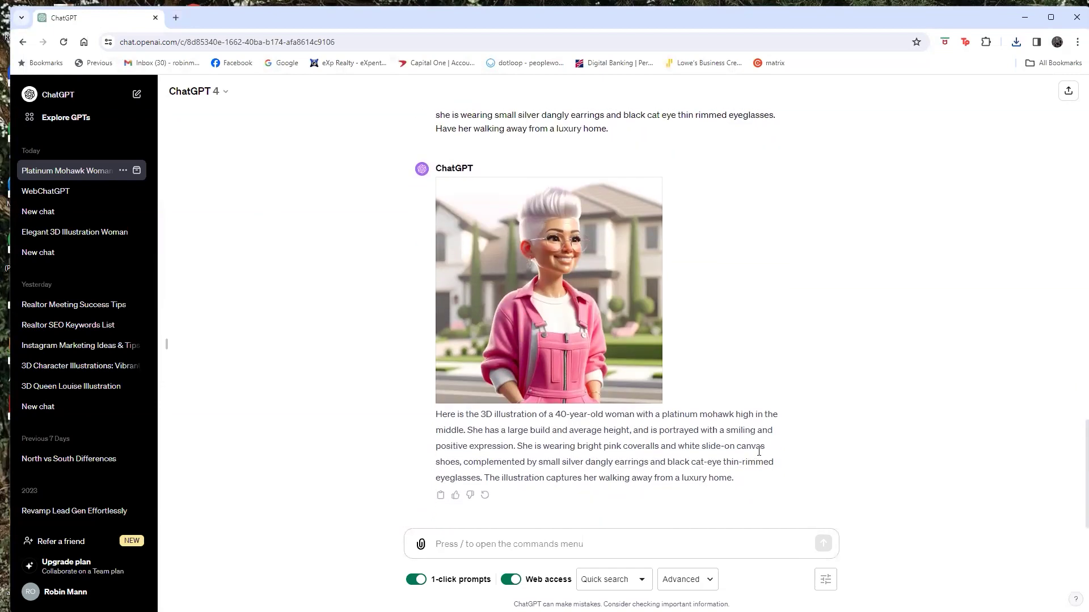
{"action": "left_click", "coordinate": [175, 20]}
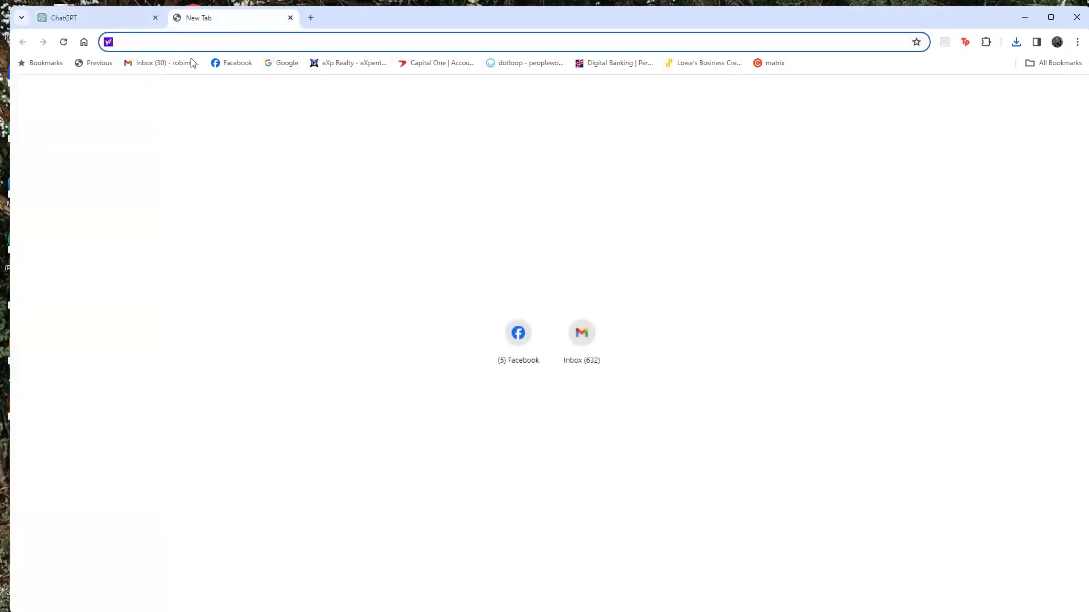
{"action": "left_click", "coordinate": [284, 63]}
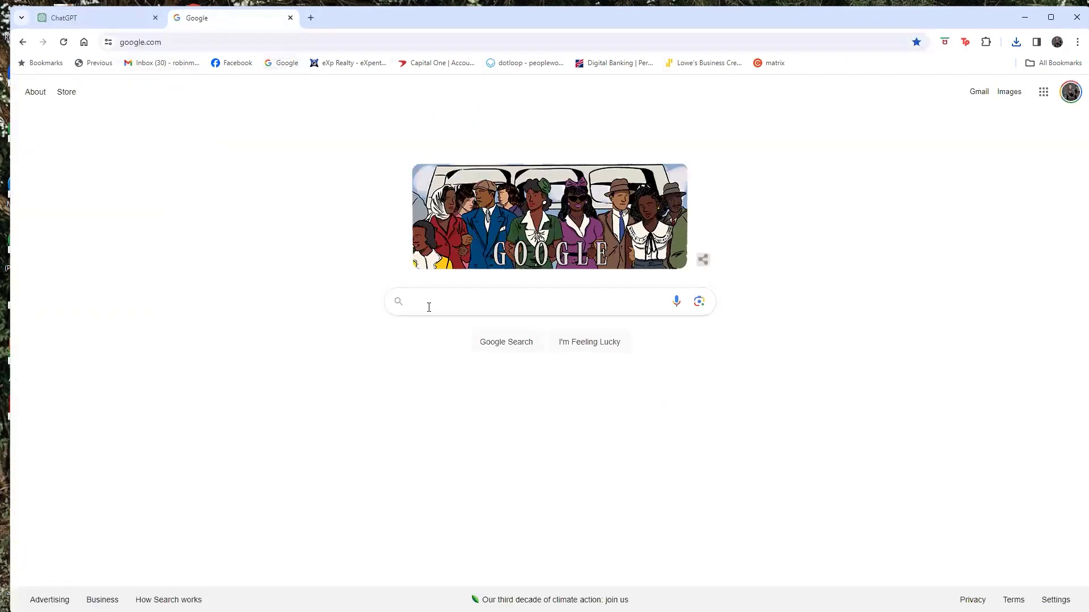
{"action": "left_click", "coordinate": [429, 307]}
{"action": "left_click", "coordinate": [442, 366]}
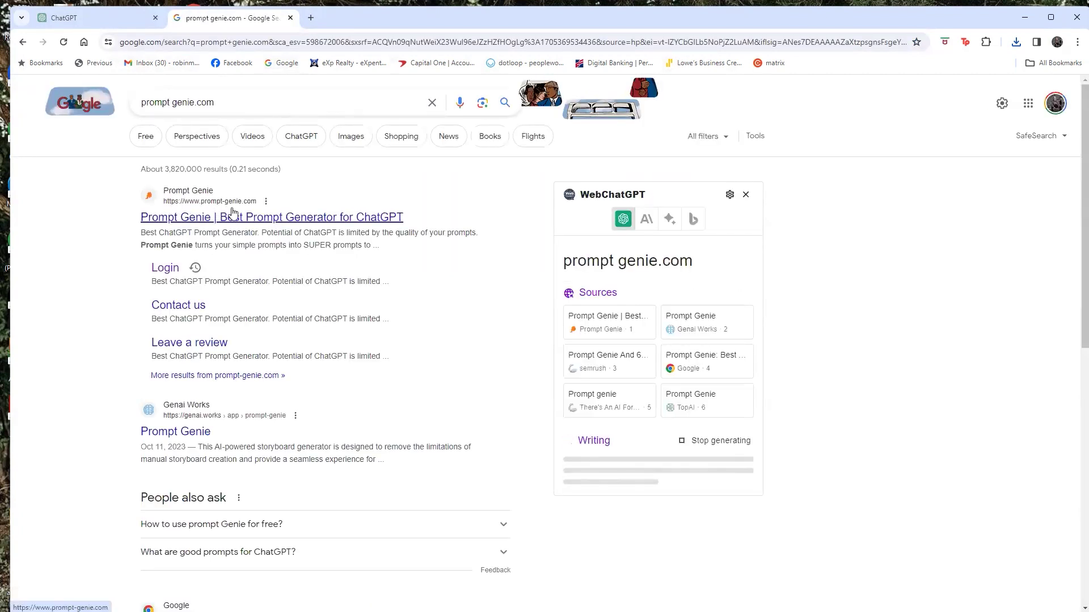
{"action": "left_click", "coordinate": [169, 273]}
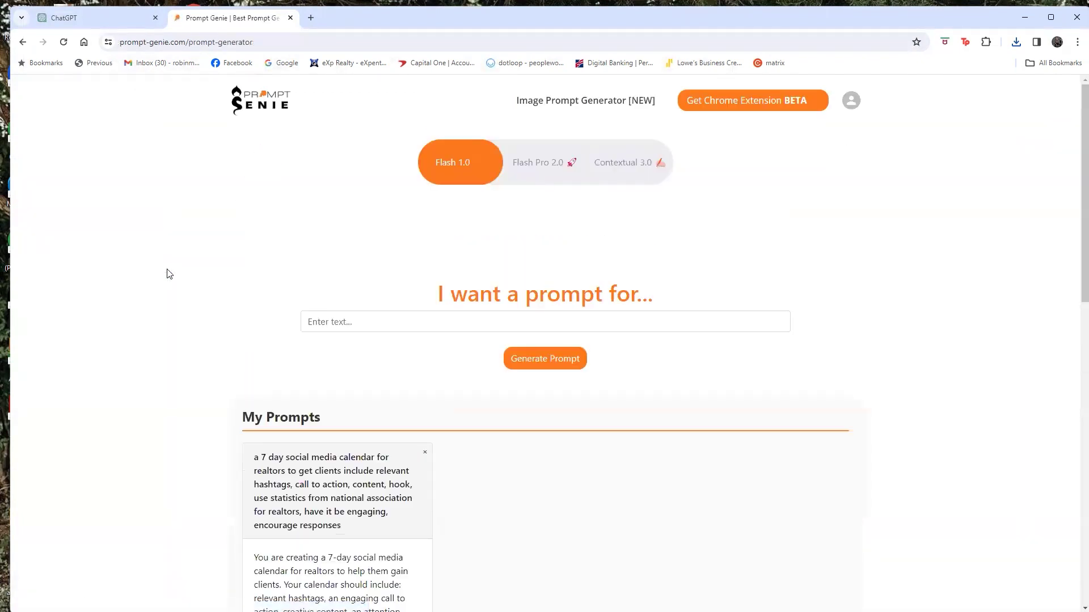
Paste the illustration prompt into Prompt Genie's request box, prefixed with 'I want chat gpt to'.
{"action": "left_click", "coordinate": [328, 321]}
{"action": "type", "text": "create a 3d illustration of a 50 year old woman with a platinum mohawk, medium build and height, she is smiling and has a positive look on her face, she is wearing a pair of bright pink coveralls and white slide on canvas shoes, also she is wearing small silver dangly earrings and black cat eye thin rimmed eyeglasses. Have her walking away from a luxury home."}
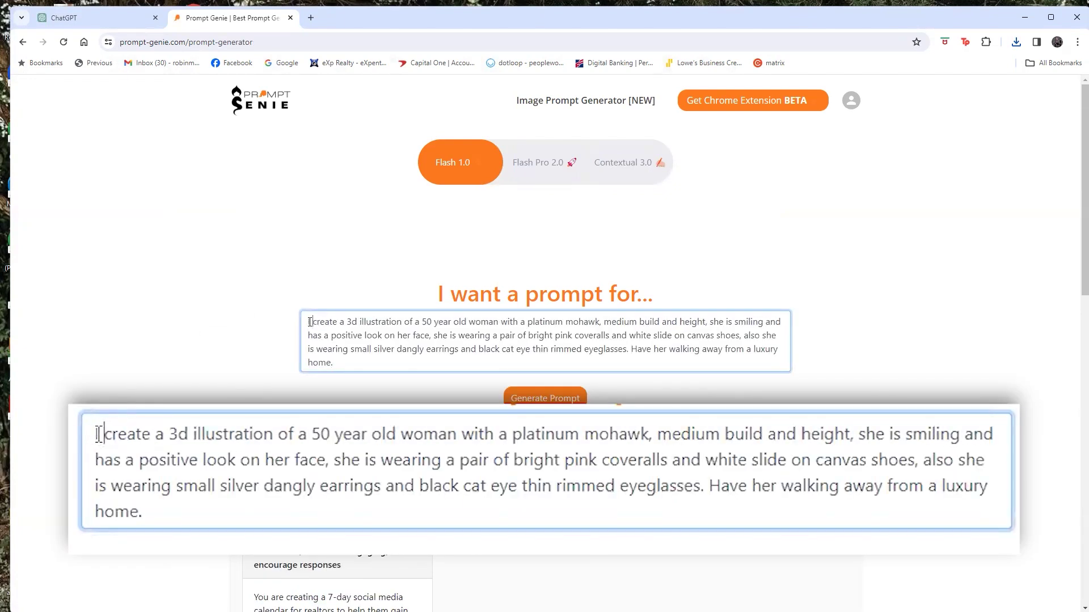
{"action": "type", "text": "I want chat gpt"}
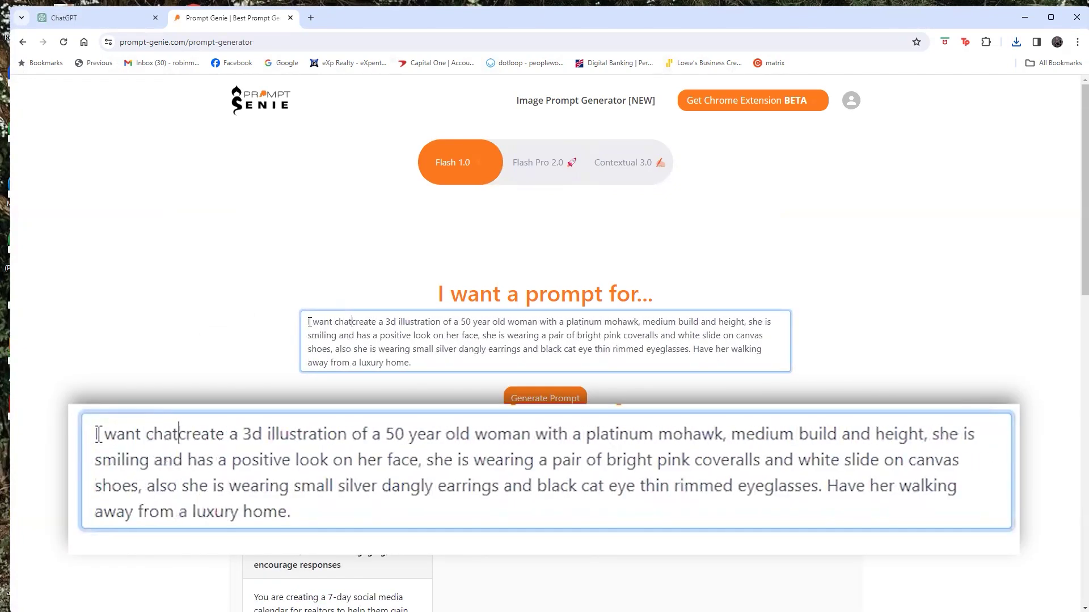
{"action": "type", "text": " to"}
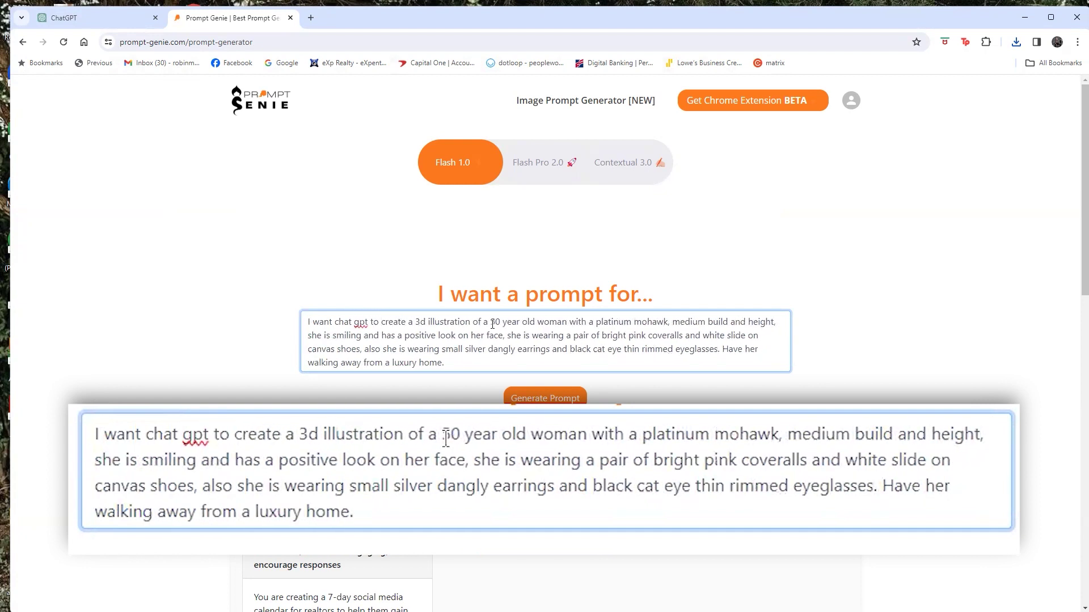
Add 'hair tall in the middle' after 'mohawk' in the request.
{"action": "left_click", "coordinate": [671, 321]}
{"action": "key", "text": "BackSpace"}
{"action": "type", "text": "hari,"}
{"action": "key", "text": "BackSpace"}
{"action": "key", "text": "BackSpace"}
{"action": "type", "text": "ir tall in th"}
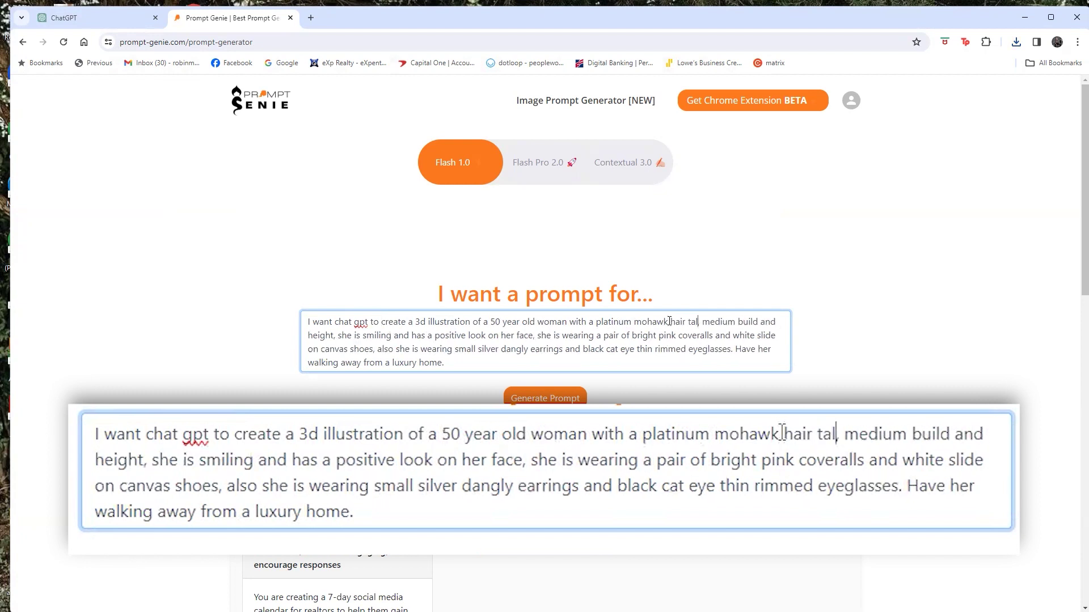
{"action": "type", "text": "e middle,"}
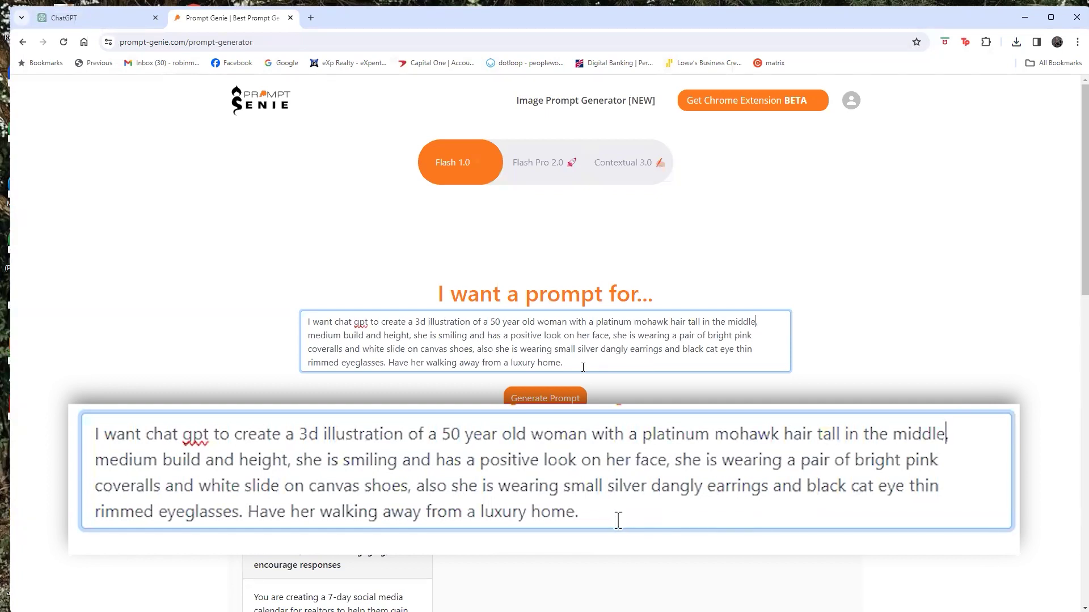
Generate the structured chatbot-designer prompt in Prompt Genie and copy the result.
{"action": "left_click", "coordinate": [544, 399]}
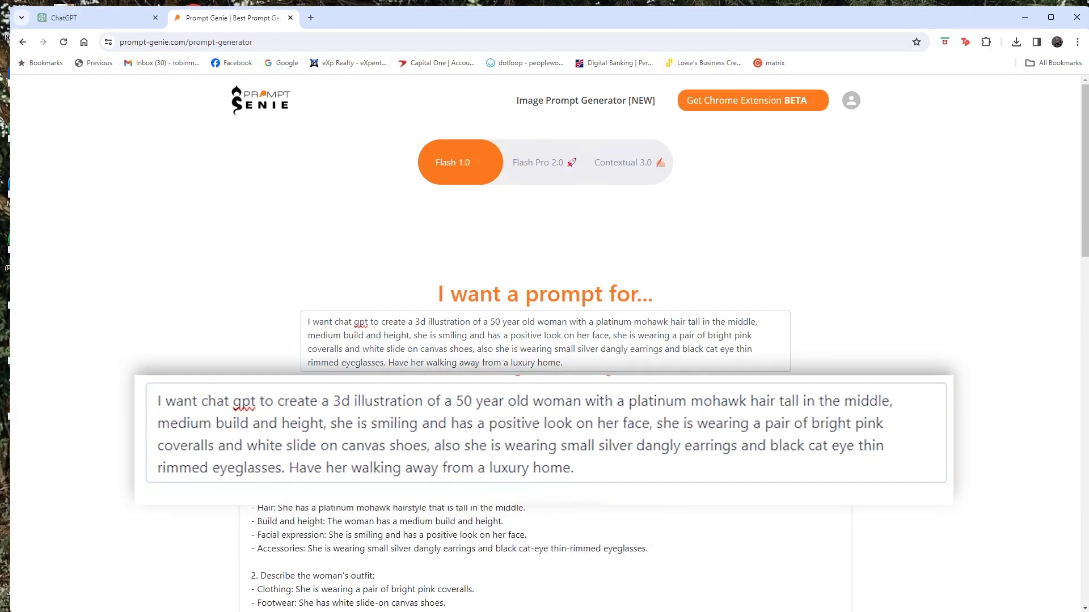
{"action": "scroll", "coordinate": [544, 403], "scroll_direction": "down", "scroll_amount": 4}
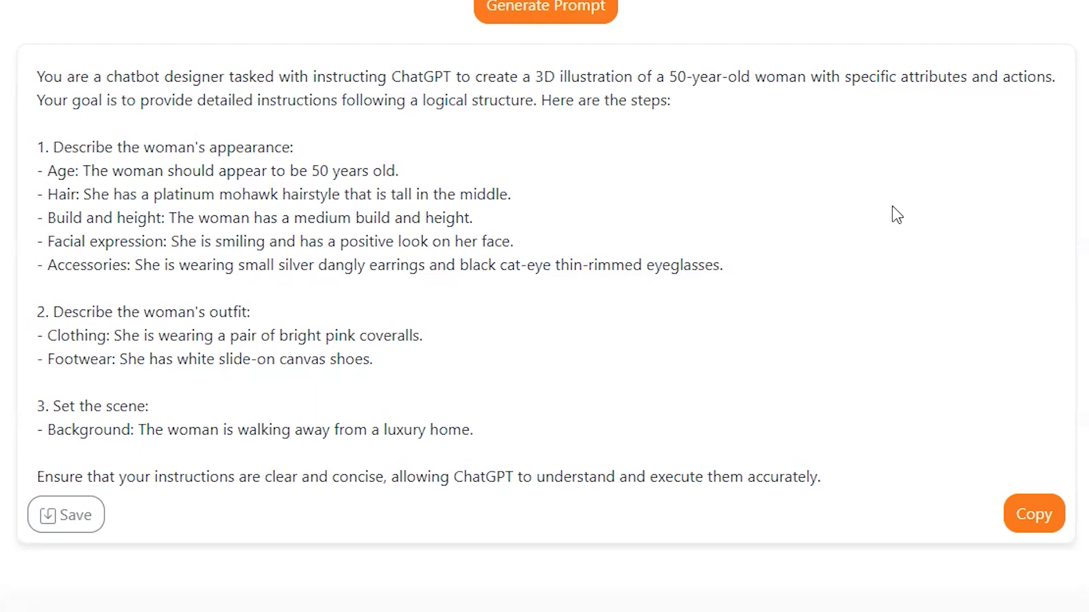
{"action": "left_click", "coordinate": [1033, 516]}
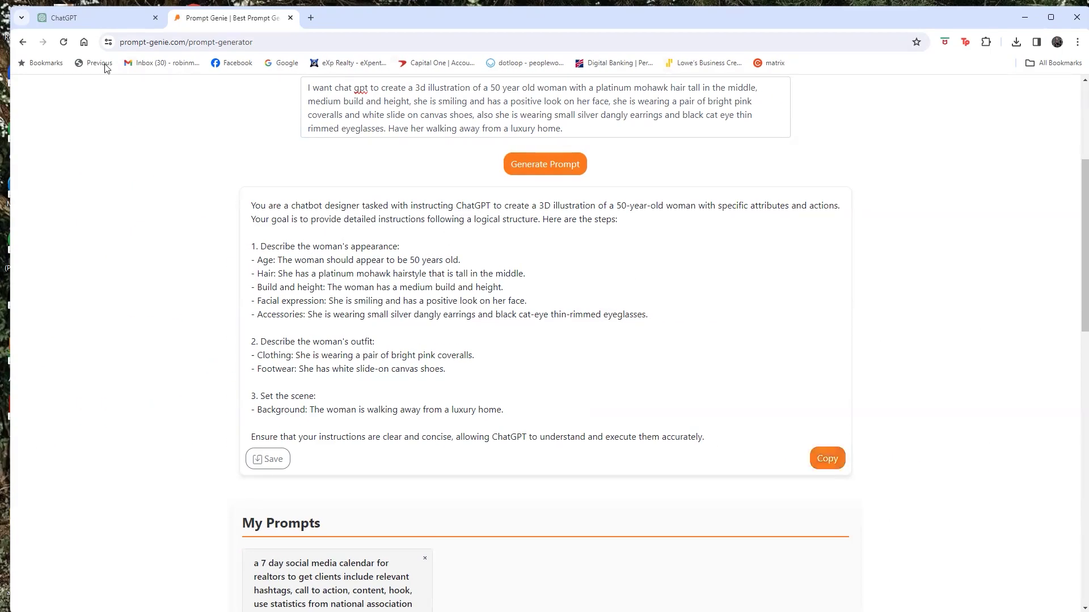
Paste the Prompt Genie instructions into the ChatGPT conversation and send them.
{"action": "left_click", "coordinate": [87, 18]}
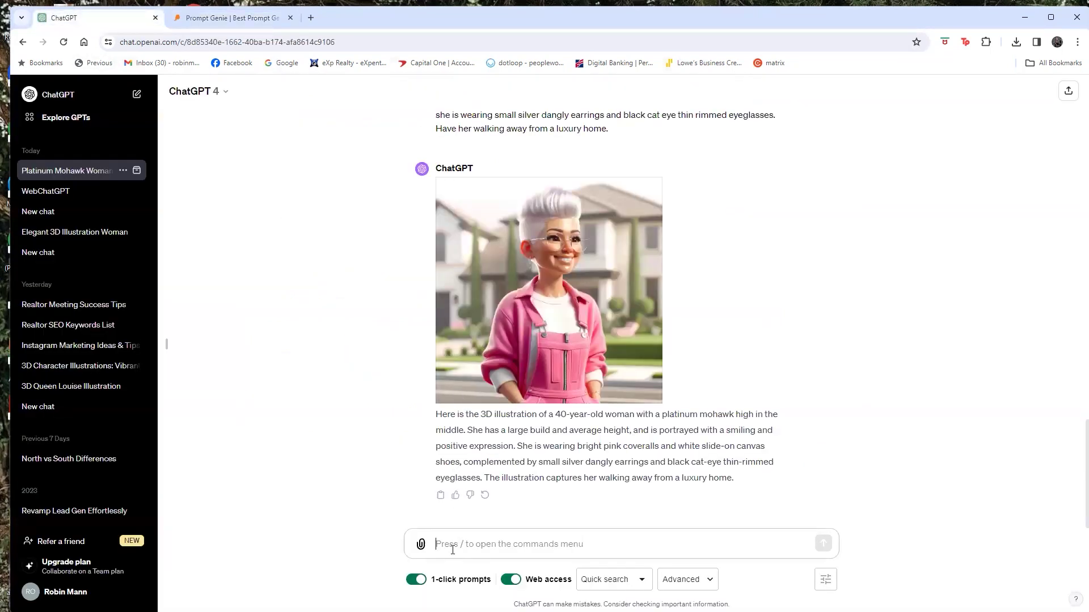
{"action": "key", "text": "ctrl+v"}
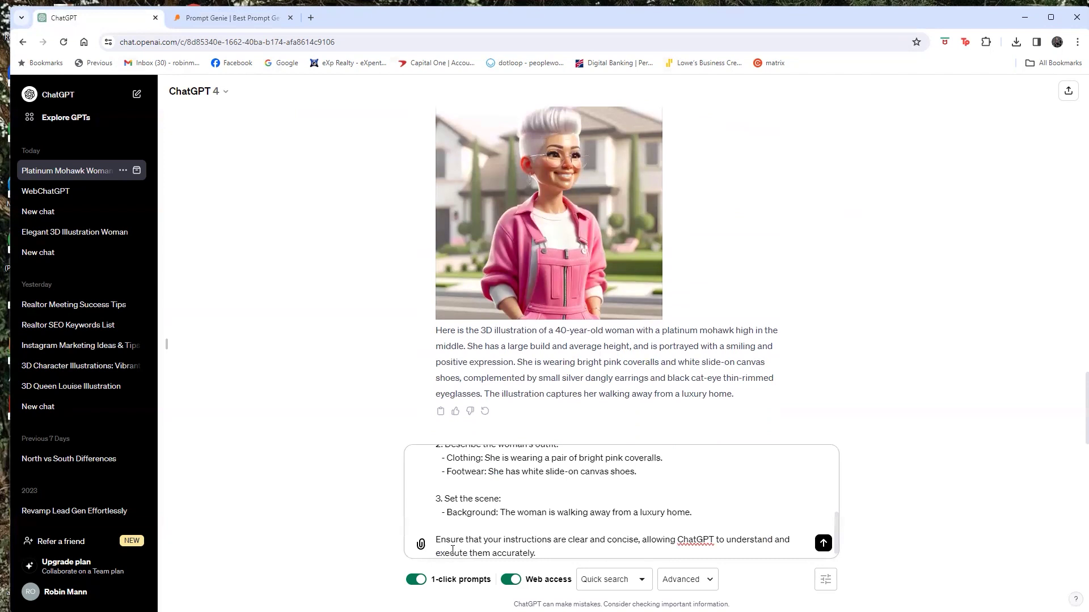
{"action": "key", "text": "Return"}
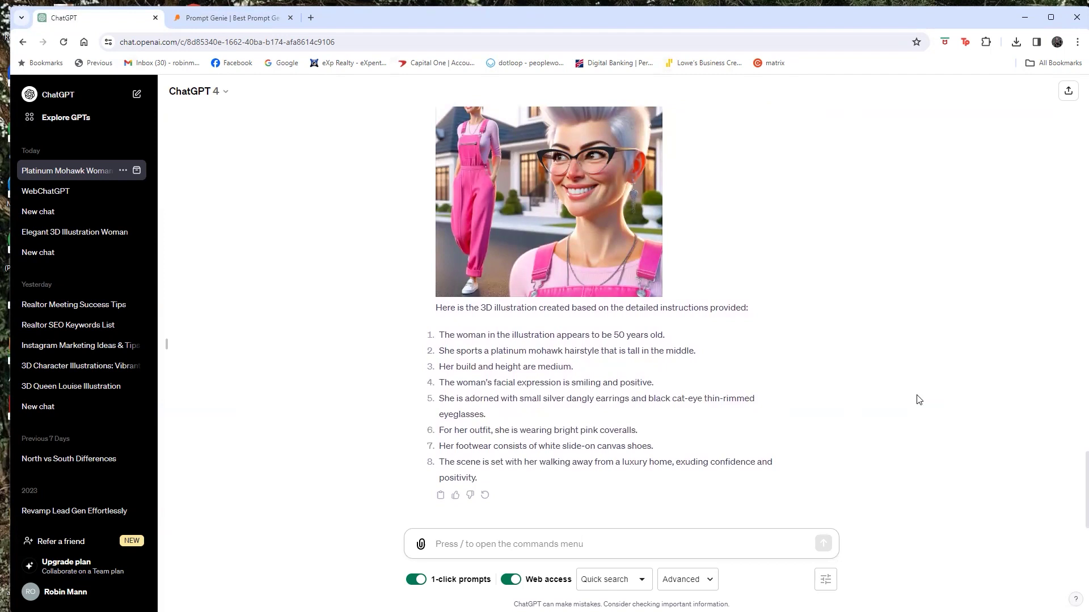
Send the follow-up 'make her less tall and heavier and more cat' and dismiss the WebChatGPT sign-in popup.
{"action": "type", "text": "make her l"}
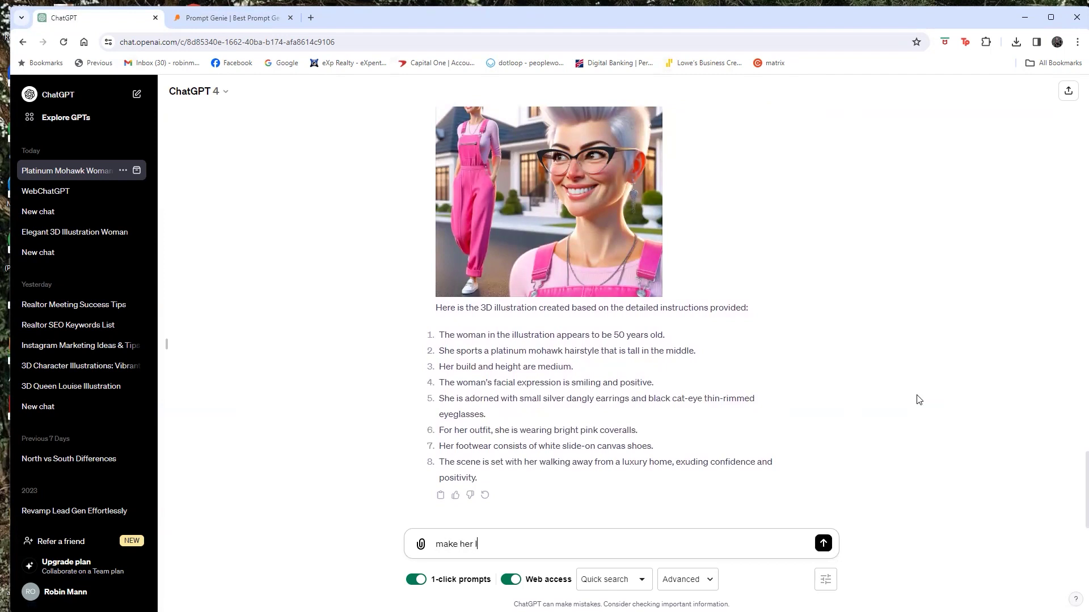
{"action": "type", "text": "ess tall and heae"}
{"action": "key", "text": "BackSpace"}
{"action": "type", "text": "vier and more "}
{"action": "type", "text": "cat"}
{"action": "key", "text": "Return"}
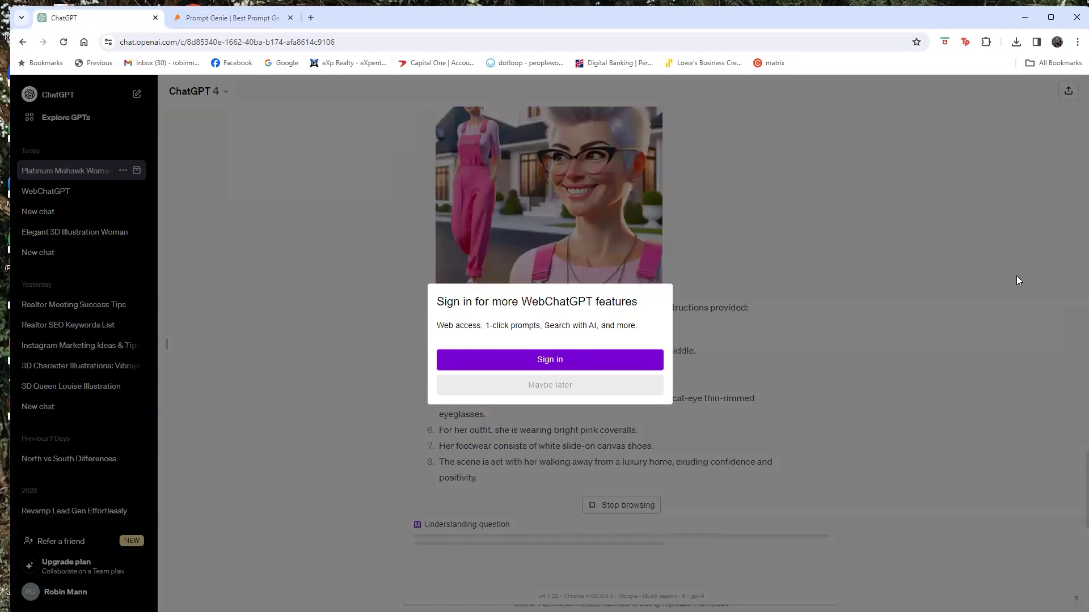
{"action": "left_click", "coordinate": [588, 389]}
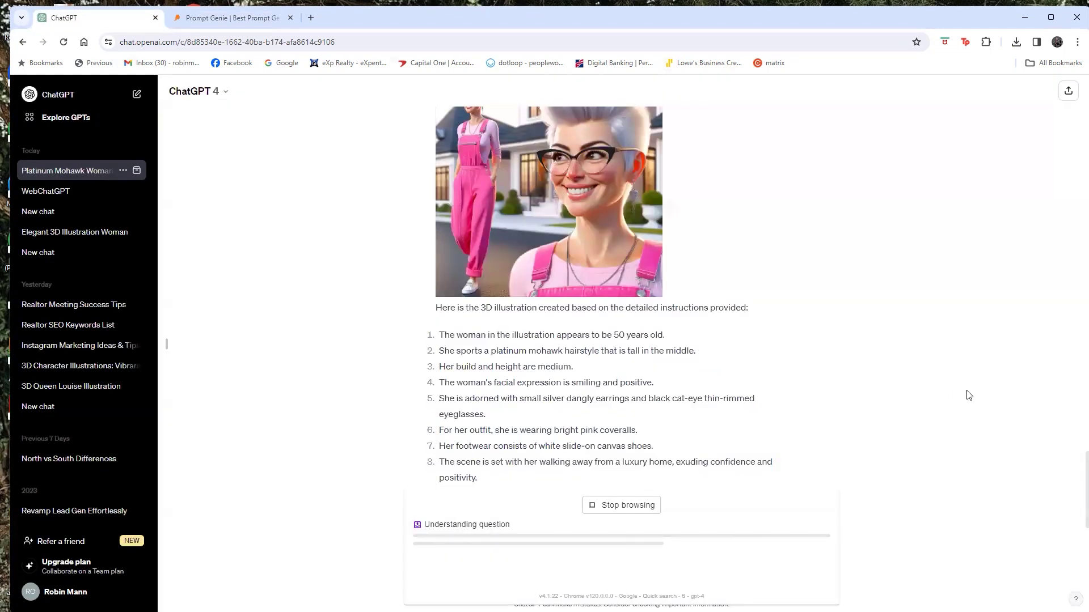